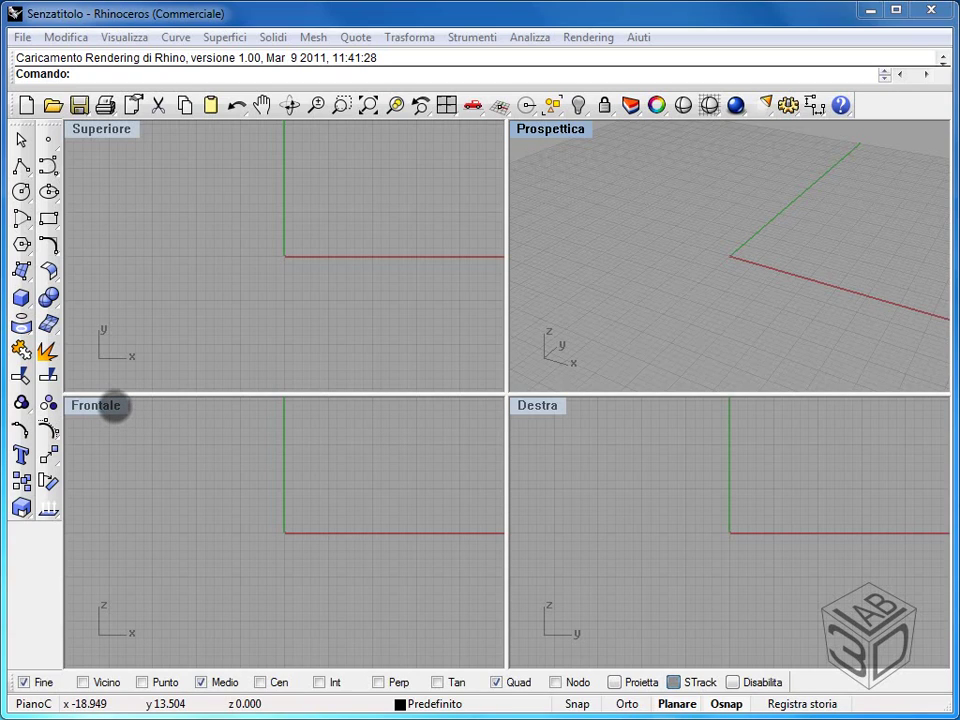
In the maximized front view with grid snap on, draw a degree-3 bottle profile's neck and shoulder from about (6, 40) to (0, 20)
double_click(113, 405)
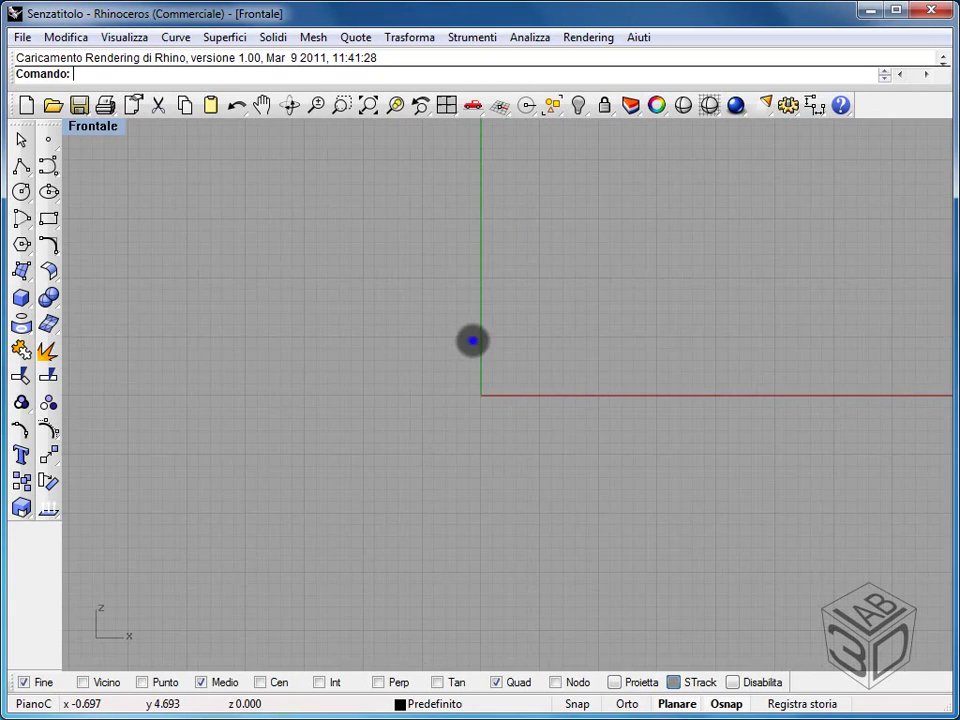
right_click_drag(471, 341, 457, 515)
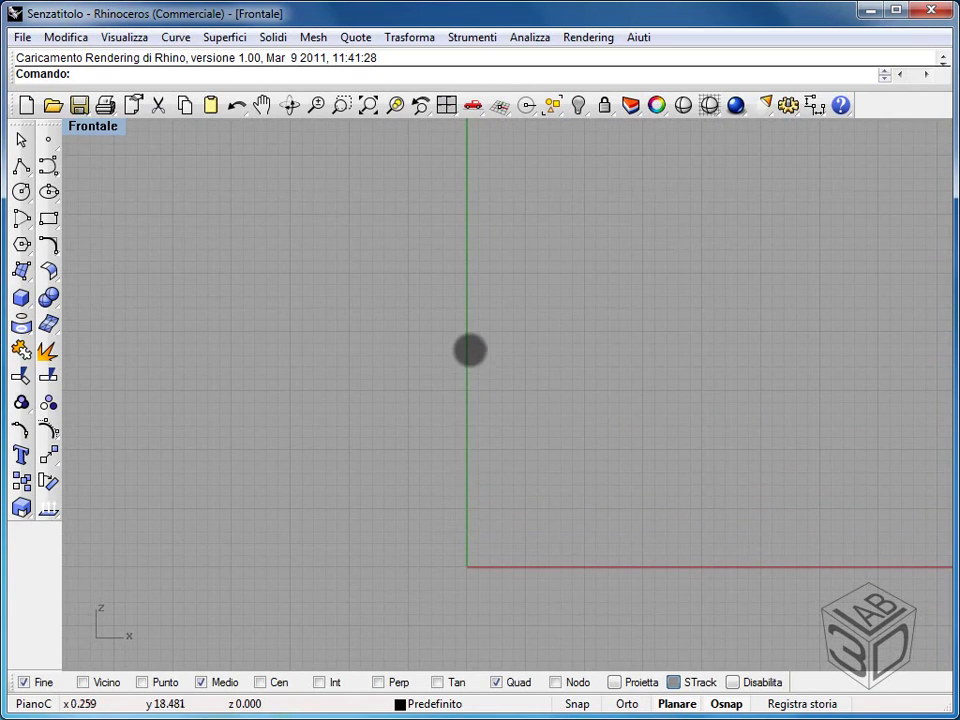
right_click_drag(544, 285, 521, 315)
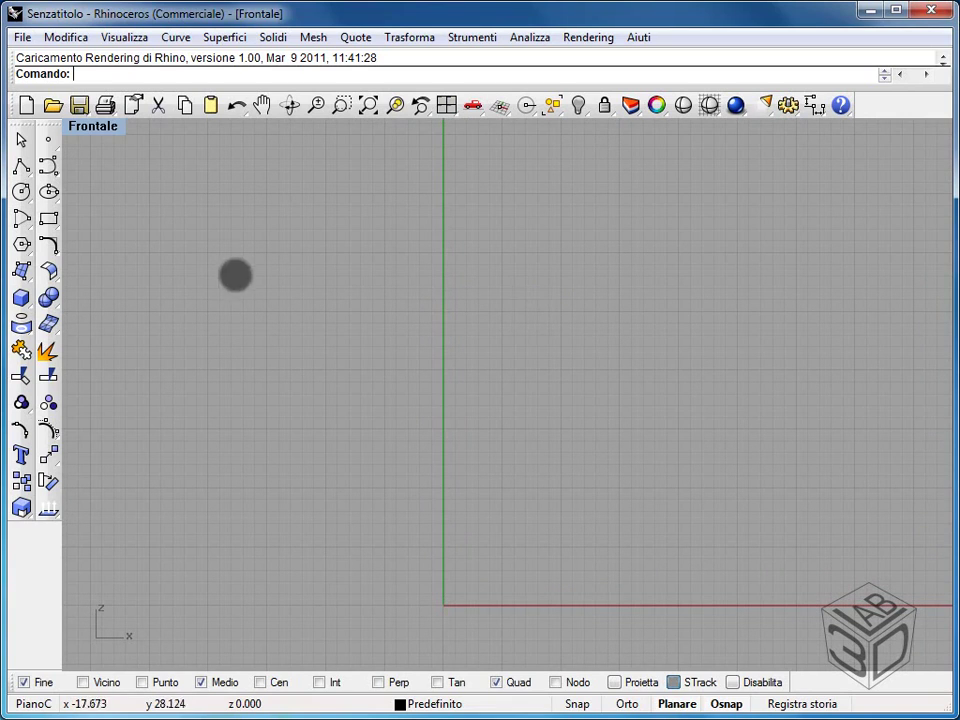
left_click(49, 166)
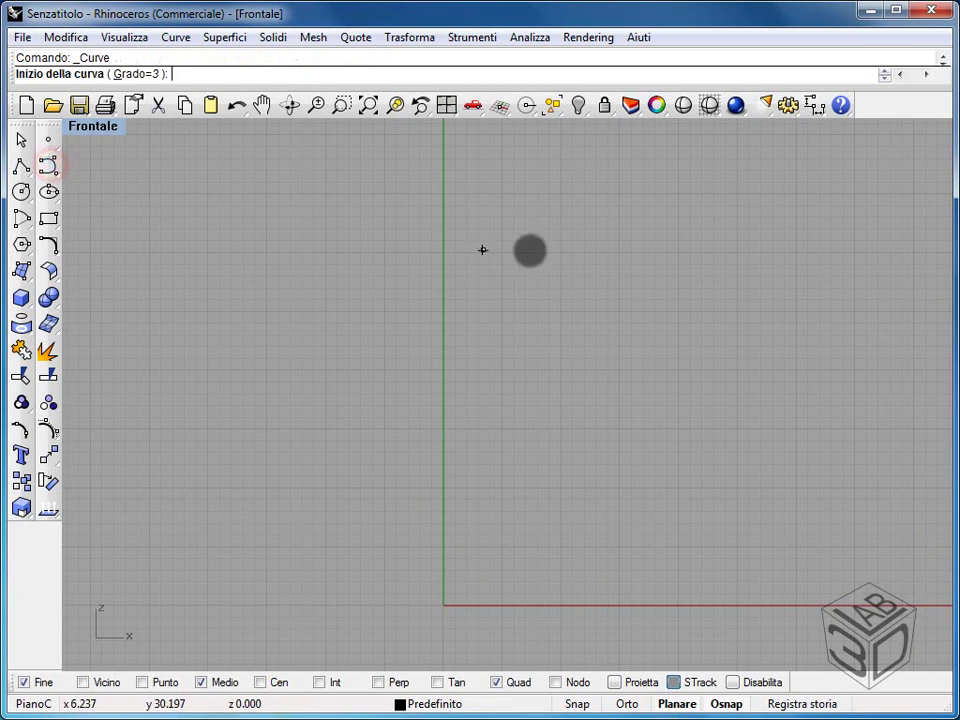
scroll(546, 233, "down", 2)
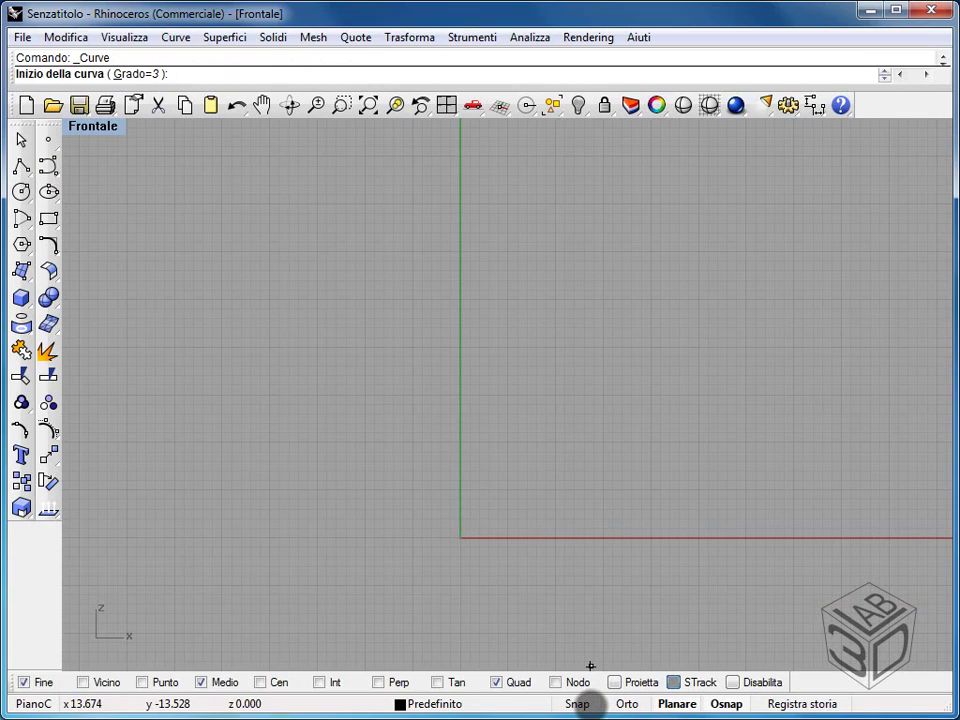
left_click(585, 703)
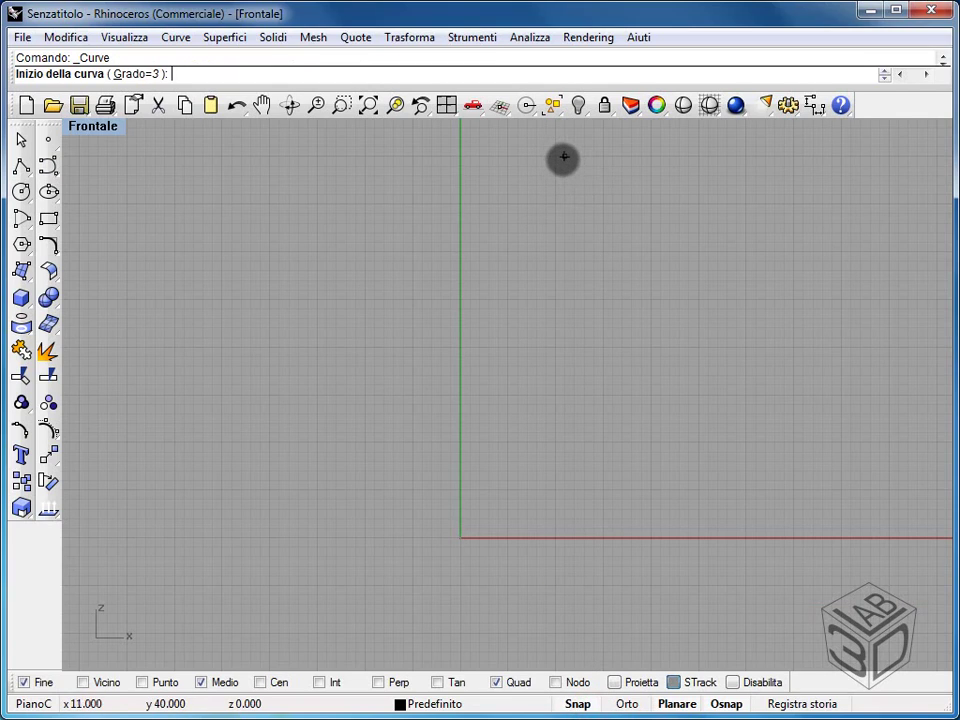
left_click(518, 157)
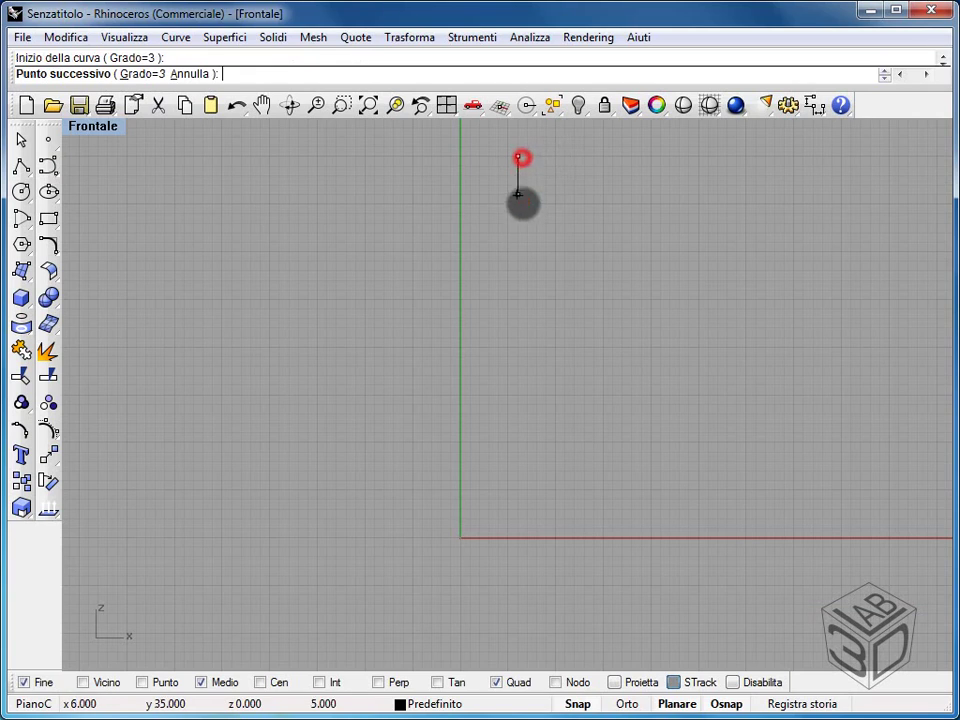
left_click(517, 216)
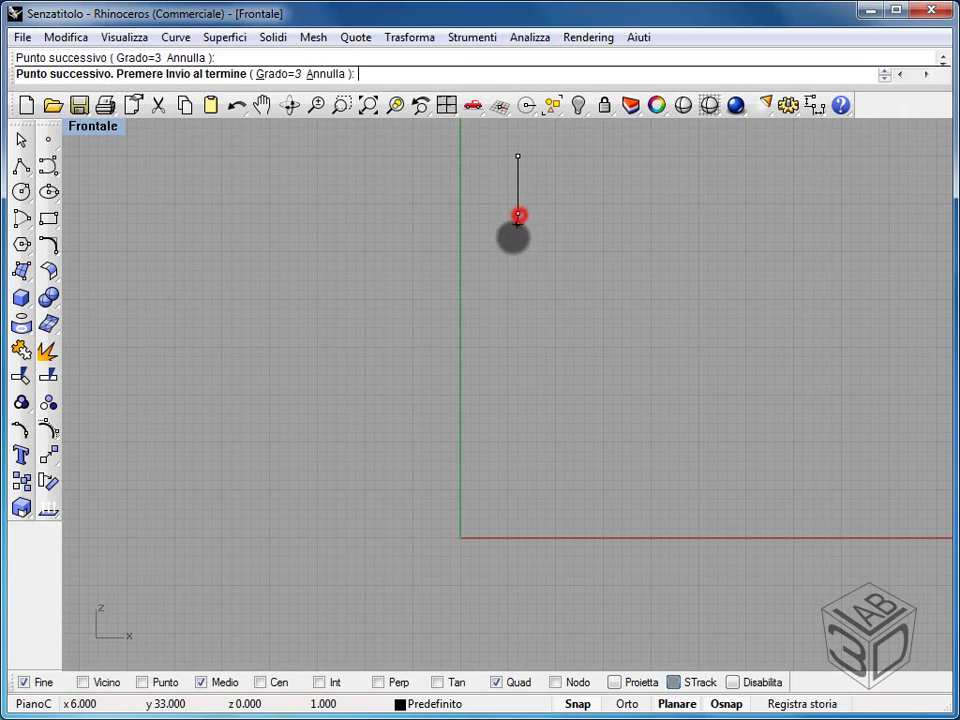
left_click(507, 251)
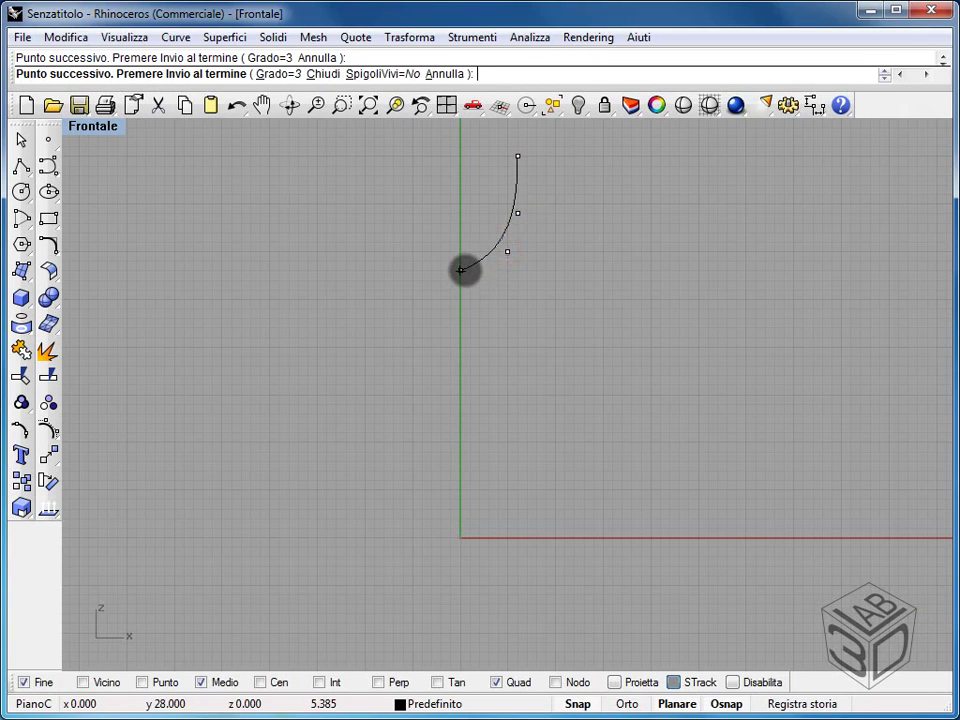
left_click(460, 270)
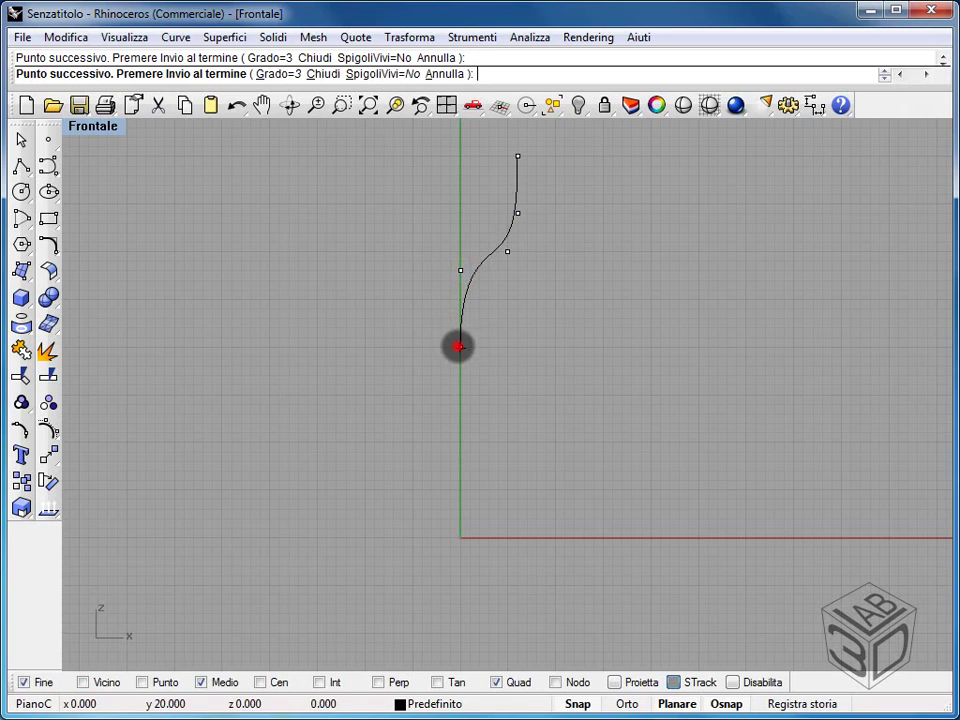
left_click(459, 346)
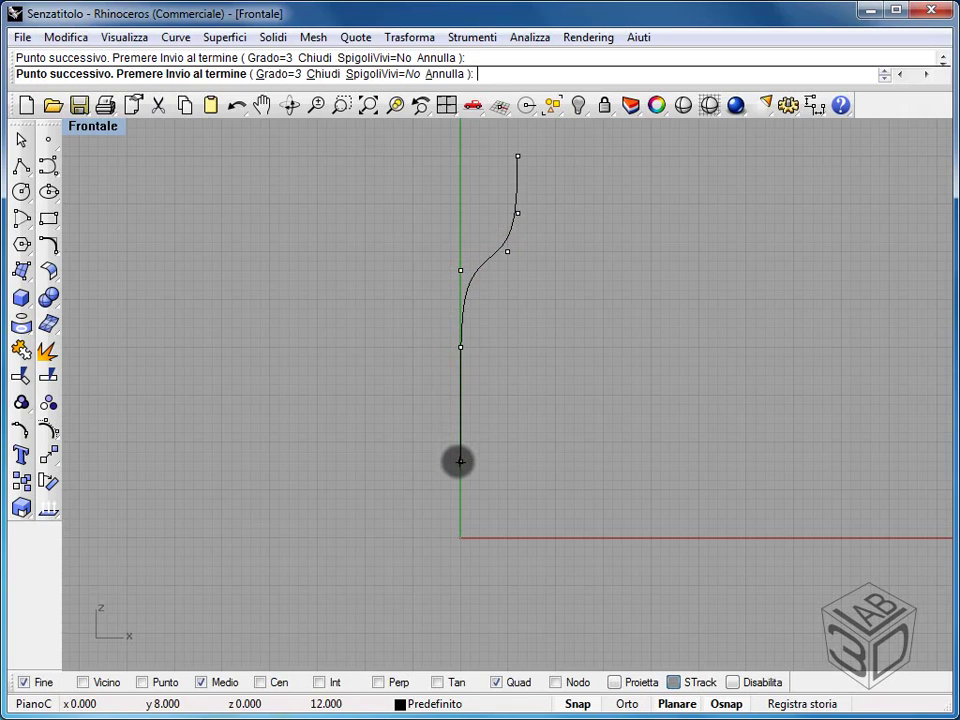
Continue the profile curve down the body through (0, 8) and (0, 4), around the indented base, and finish it at (9, 4)
left_click(460, 461)
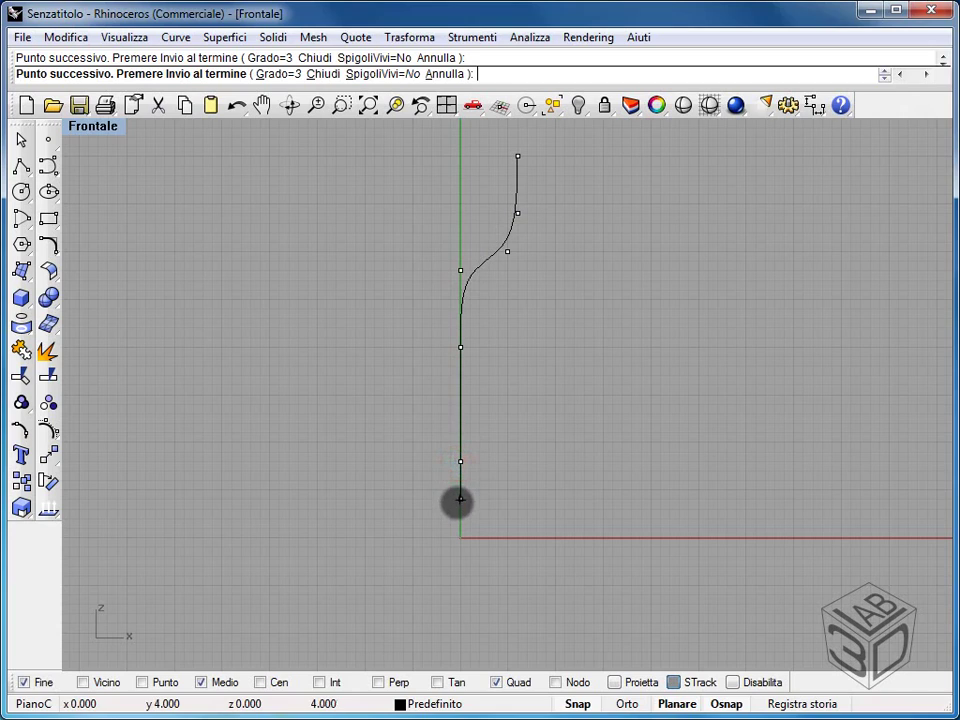
left_click(460, 499)
left_click(469, 537)
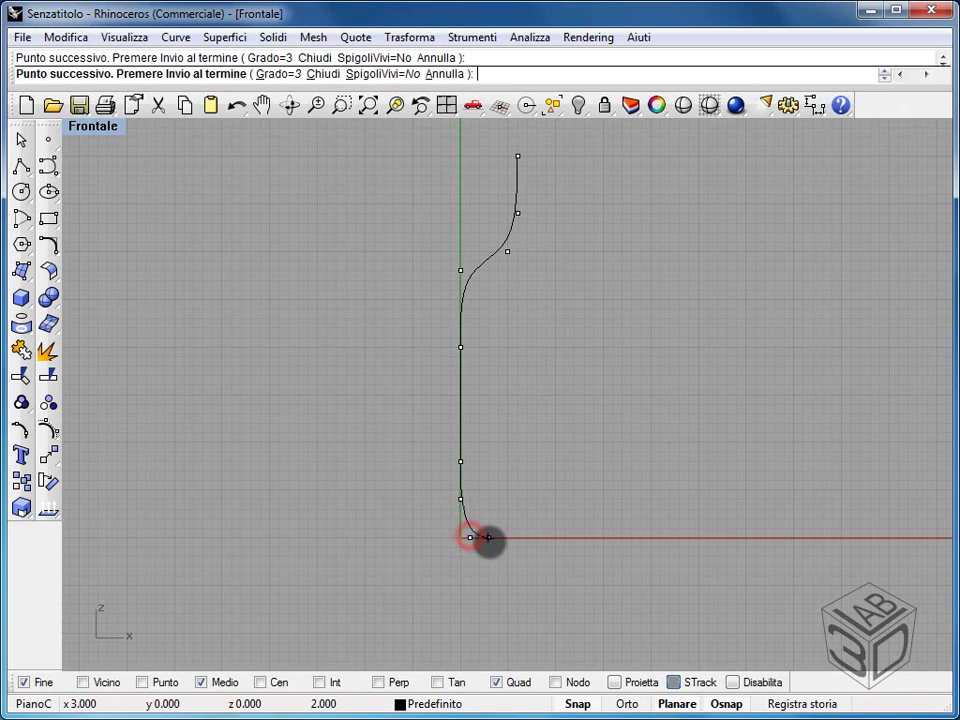
left_click(488, 537)
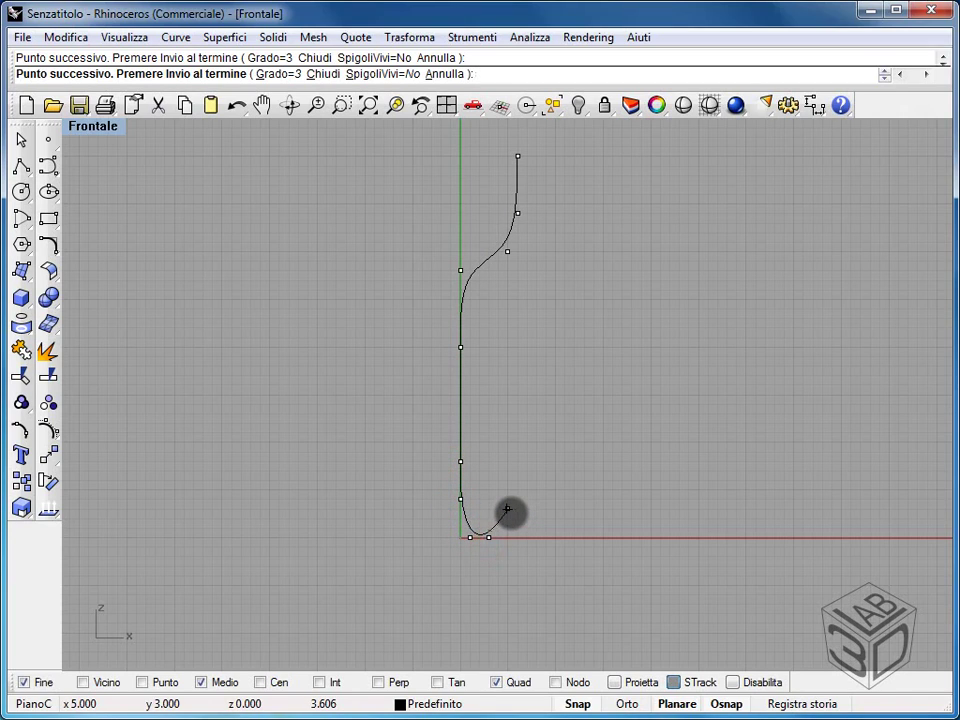
left_click(507, 519)
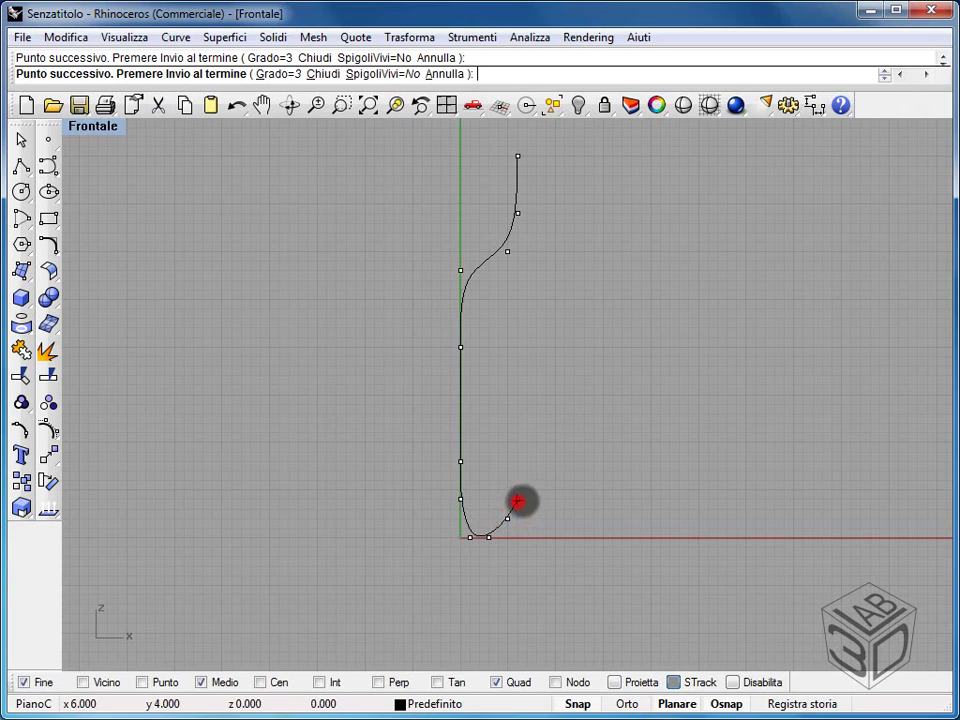
left_click(517, 500)
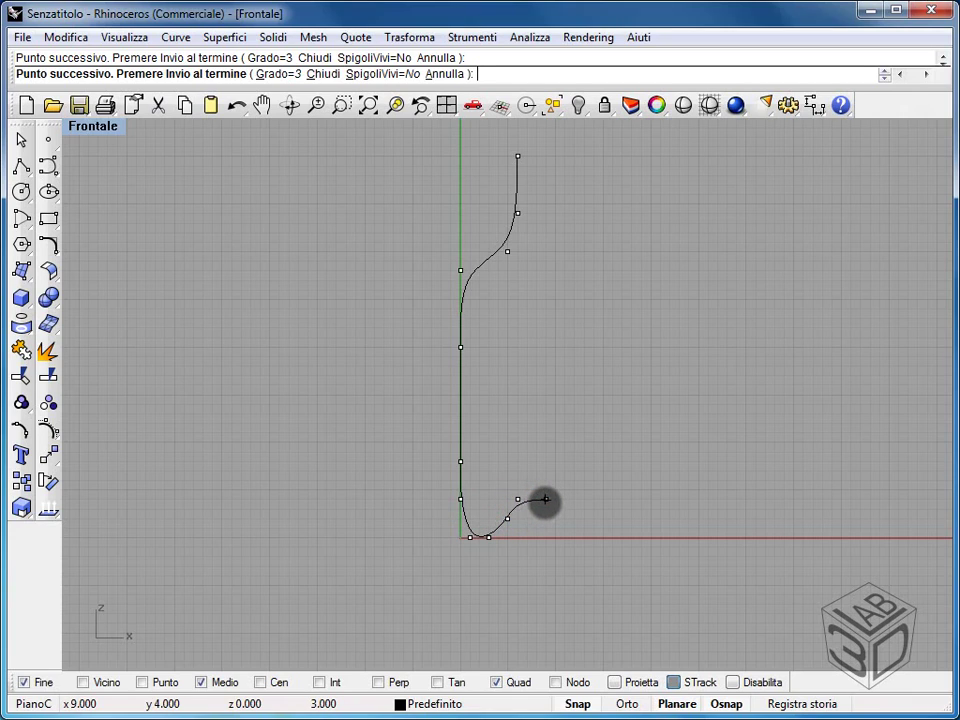
left_click(544, 500)
right_click(546, 492)
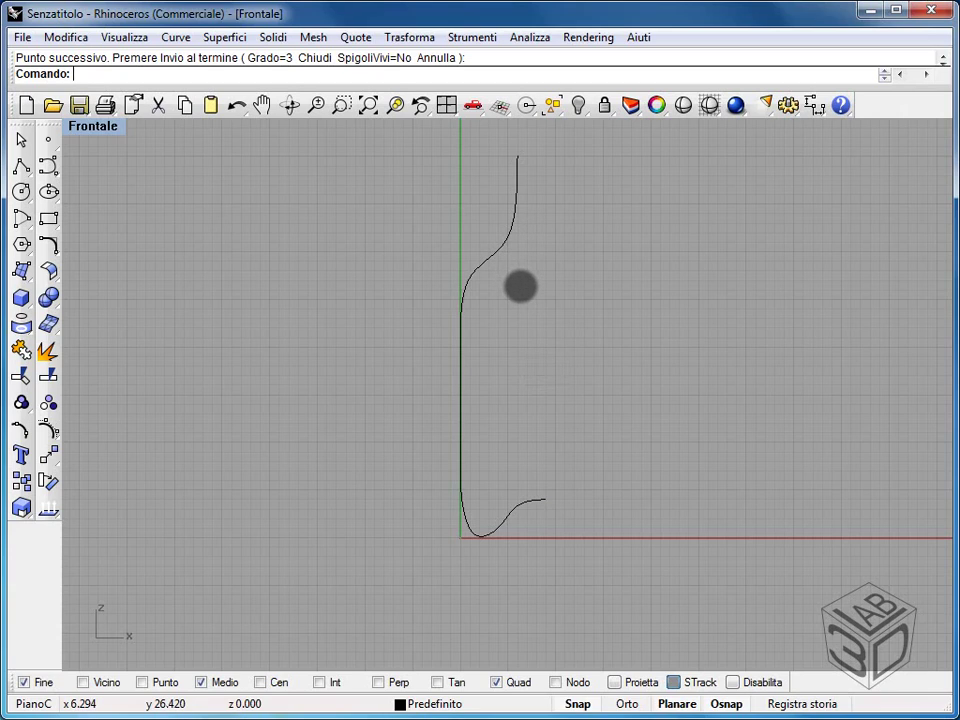
Revolve the profile curve 360° from a start angle of 0 around a vertical axis through its lower endpoint
left_click(499, 244)
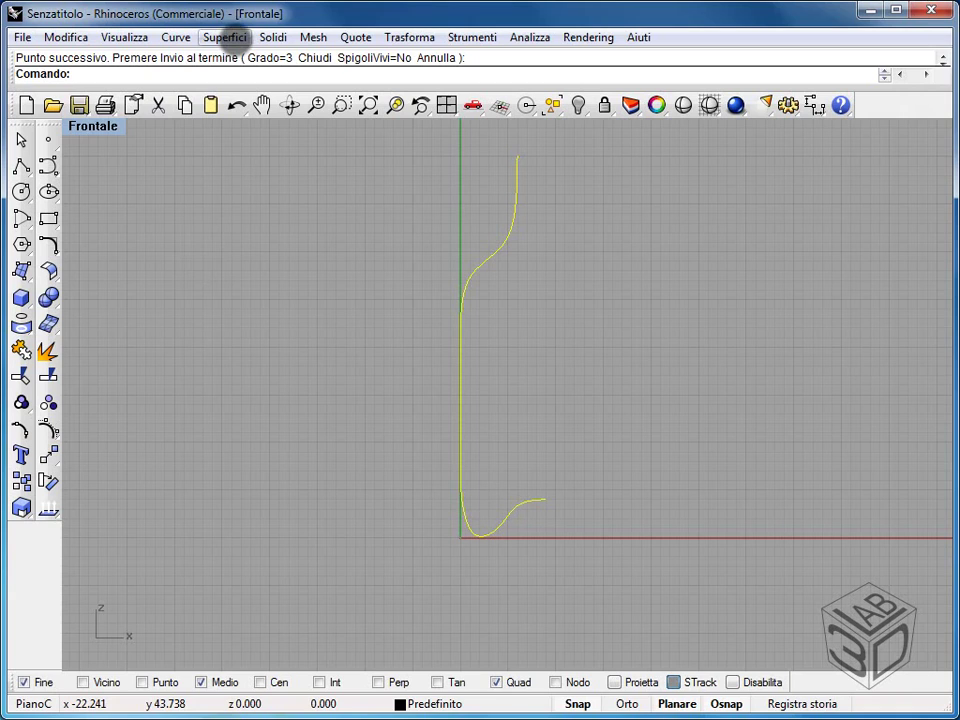
left_click(229, 37)
left_click(240, 141)
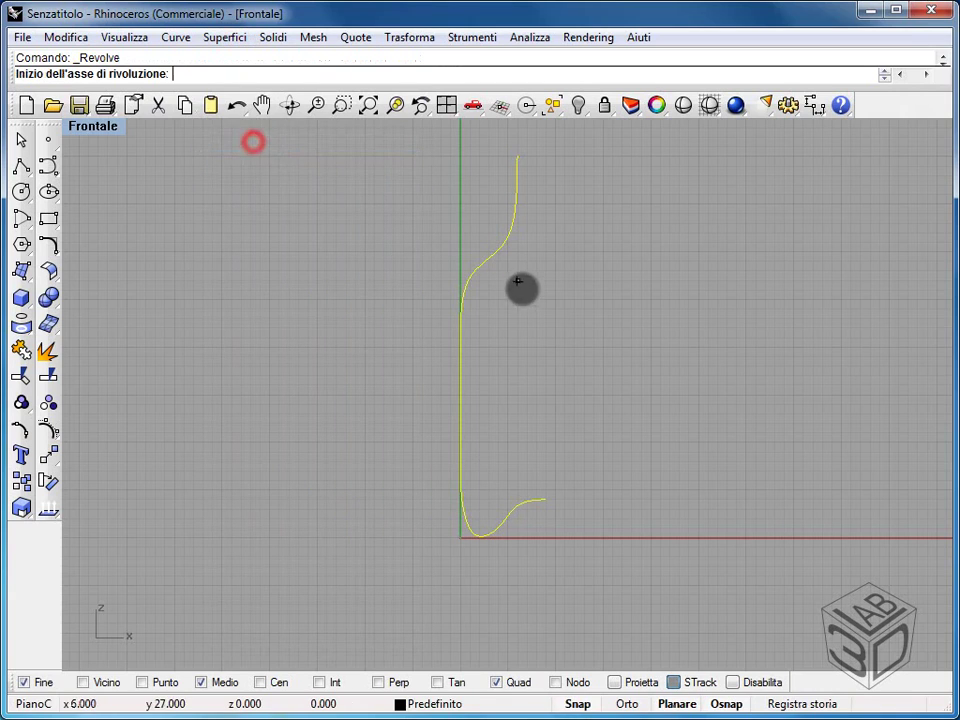
left_click(545, 499)
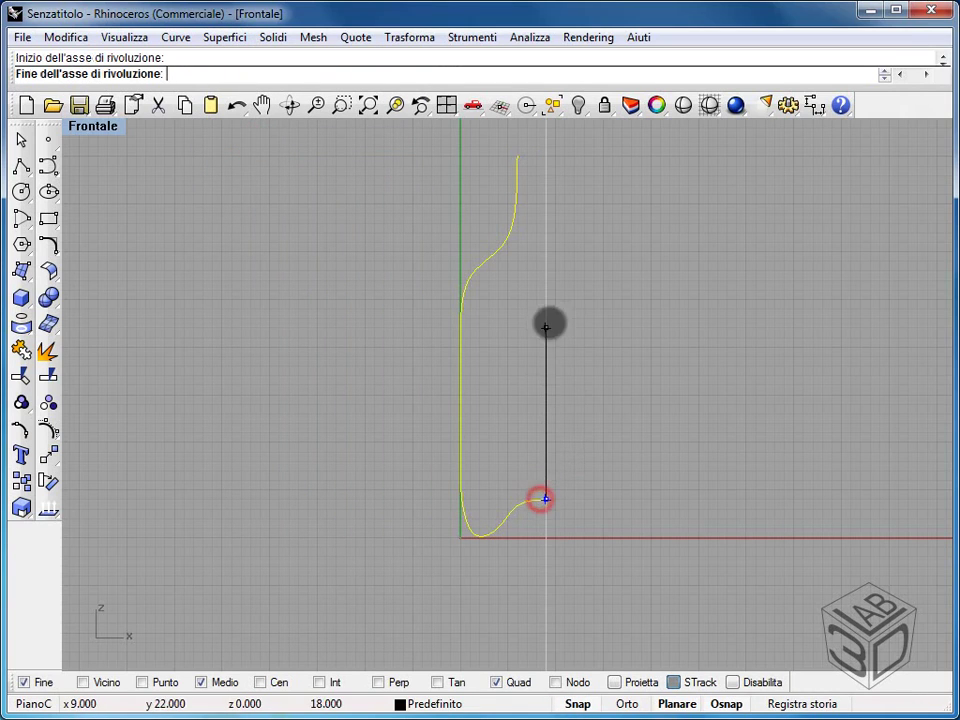
left_click(545, 291)
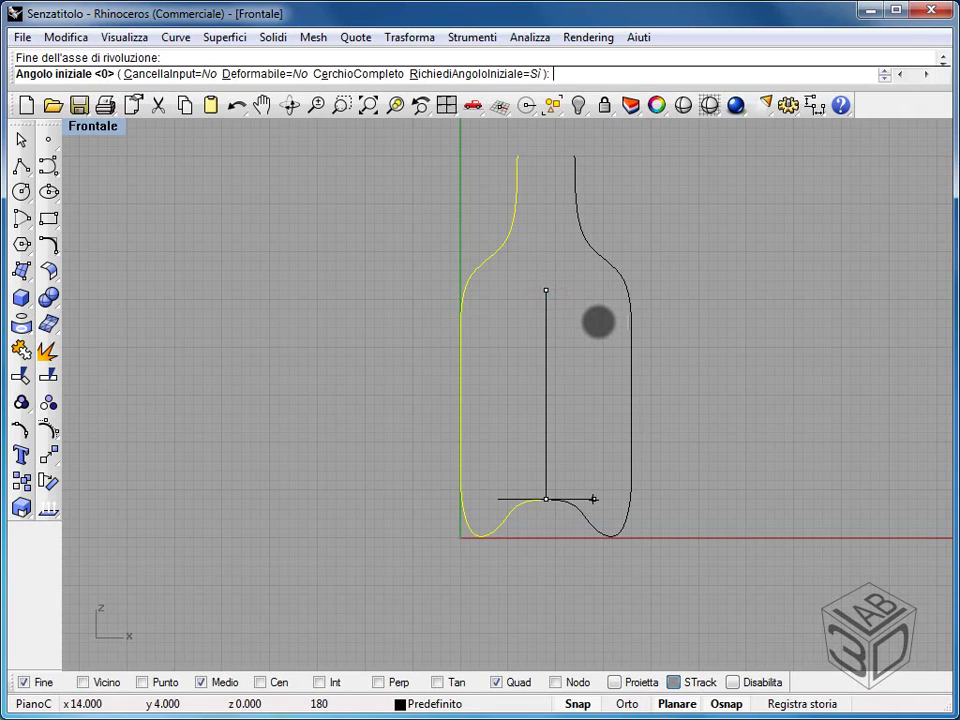
key("Return")
key("Return")
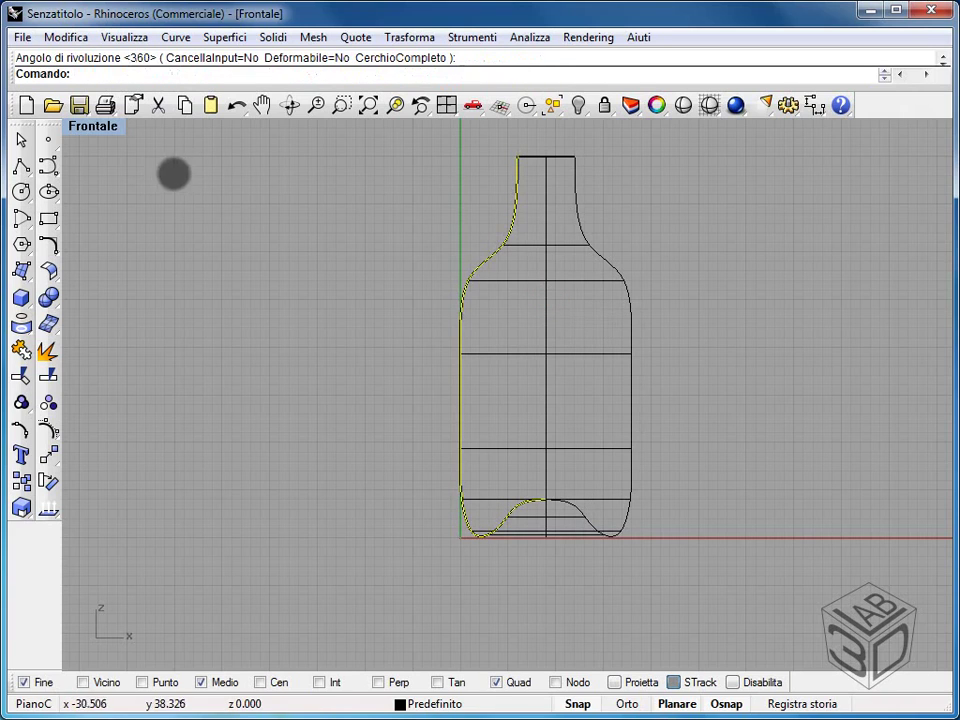
Restore the four-viewport layout and shade the perspective view to inspect the revolved bottle
double_click(92, 127)
left_click(634, 193)
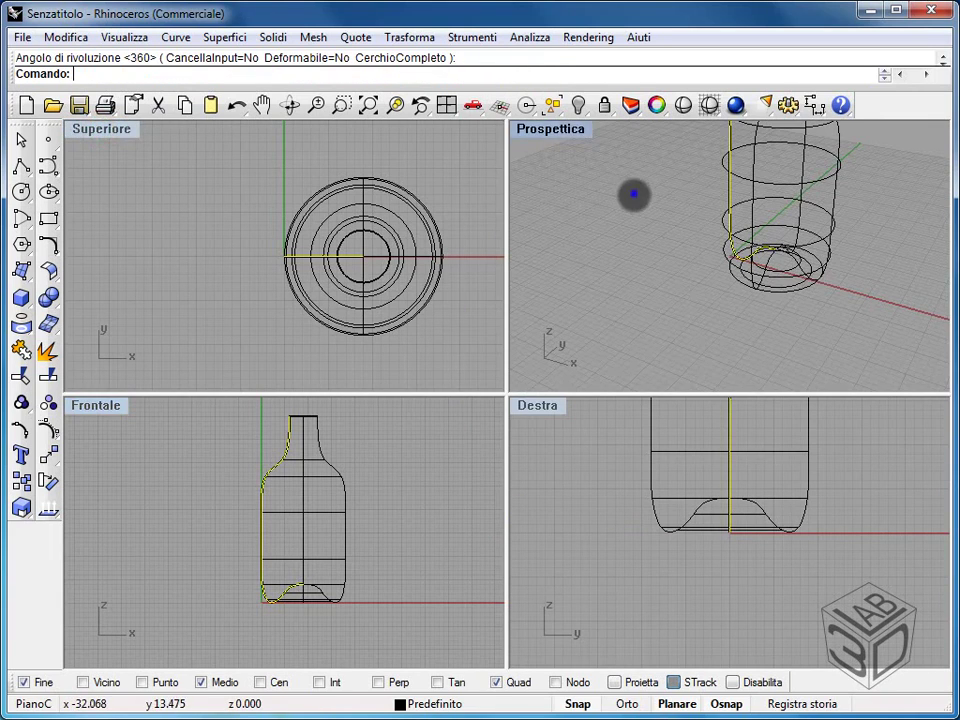
scroll(598, 263, "down", 2)
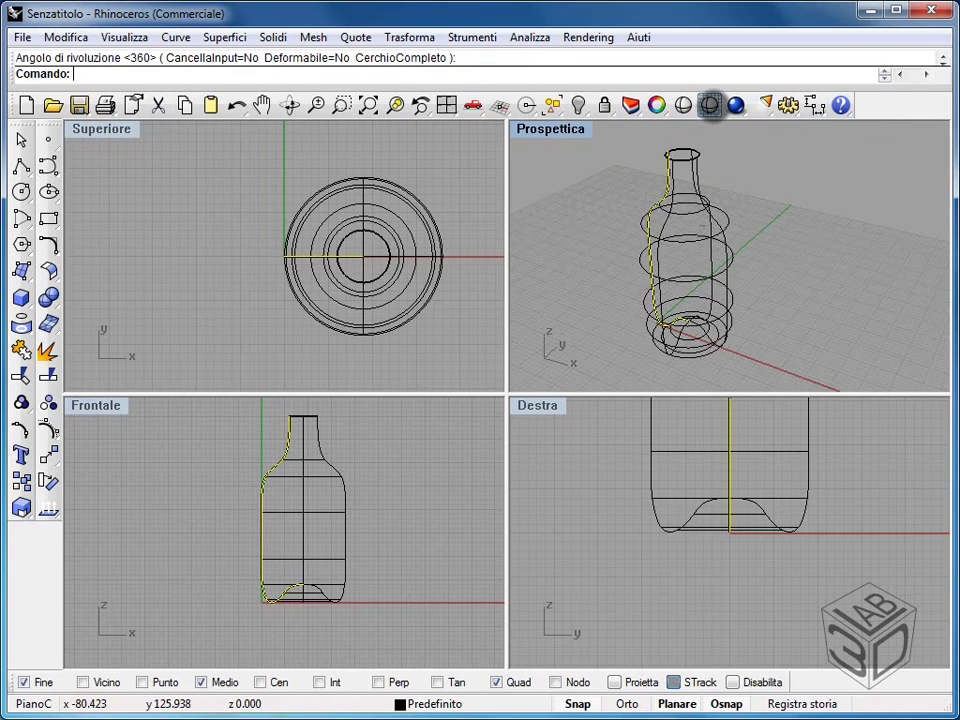
left_click(709, 104)
mouse_move(739, 203)
right_mouse_down()
mouse_move(724, 274)
mouse_move(729, 200)
mouse_move(857, 285)
mouse_move(800, 262)
mouse_move(740, 268)
right_mouse_up()
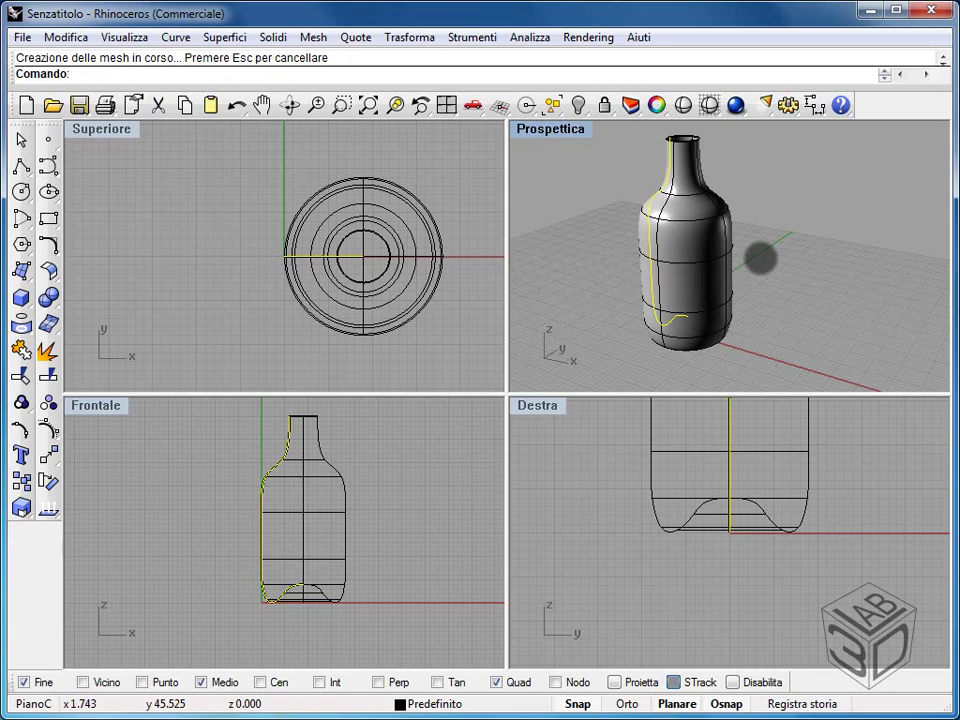
Delete the revolved bottle surface, keeping the profile curve
left_click(756, 264)
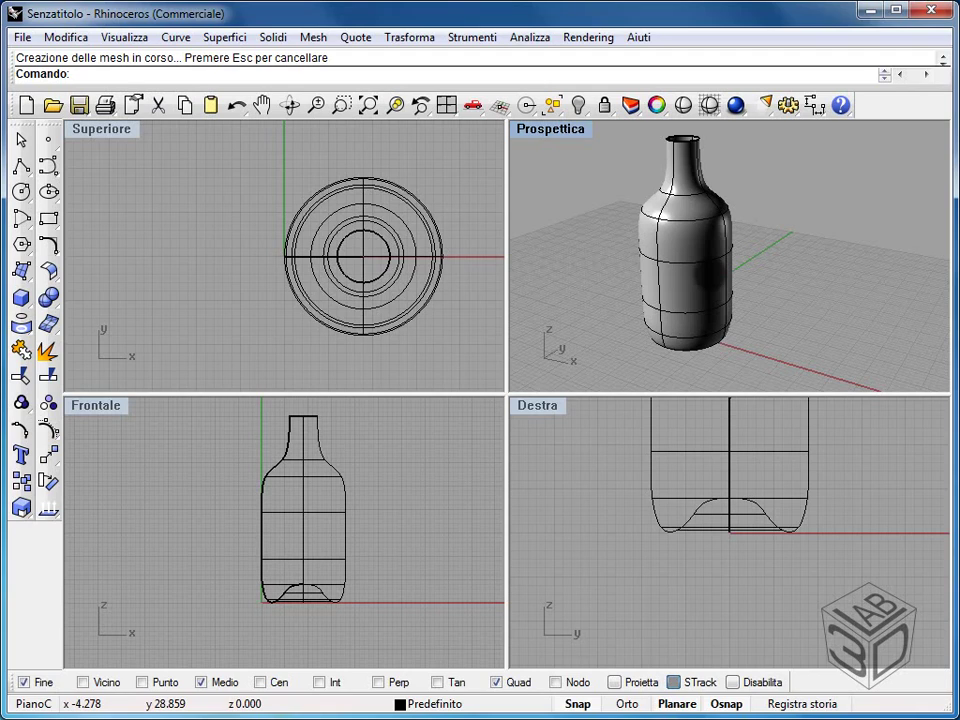
left_click(709, 275)
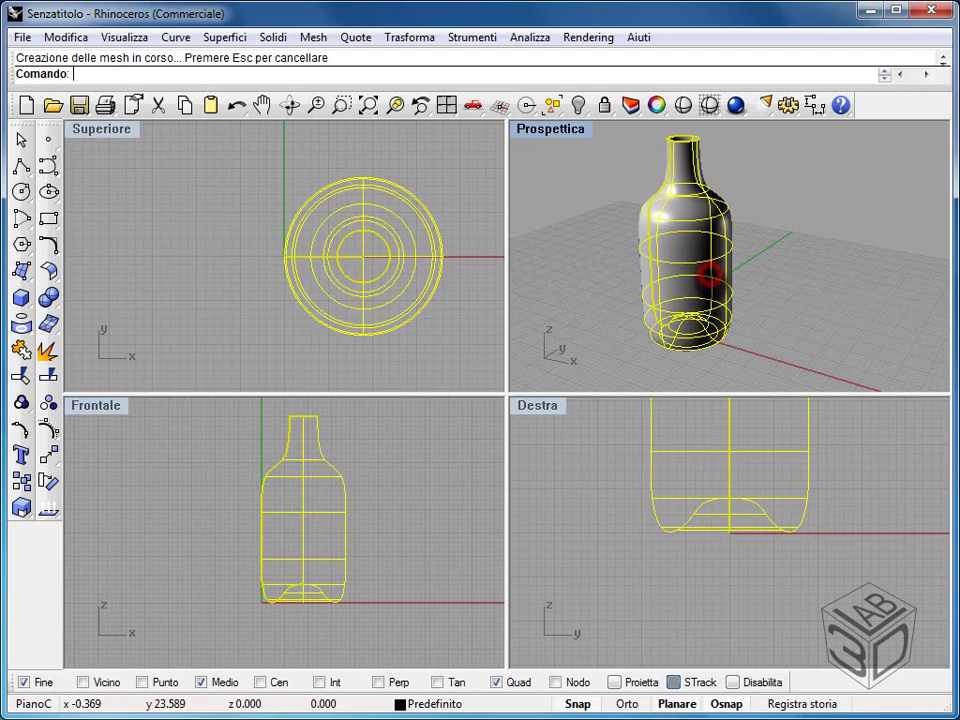
key("Delete")
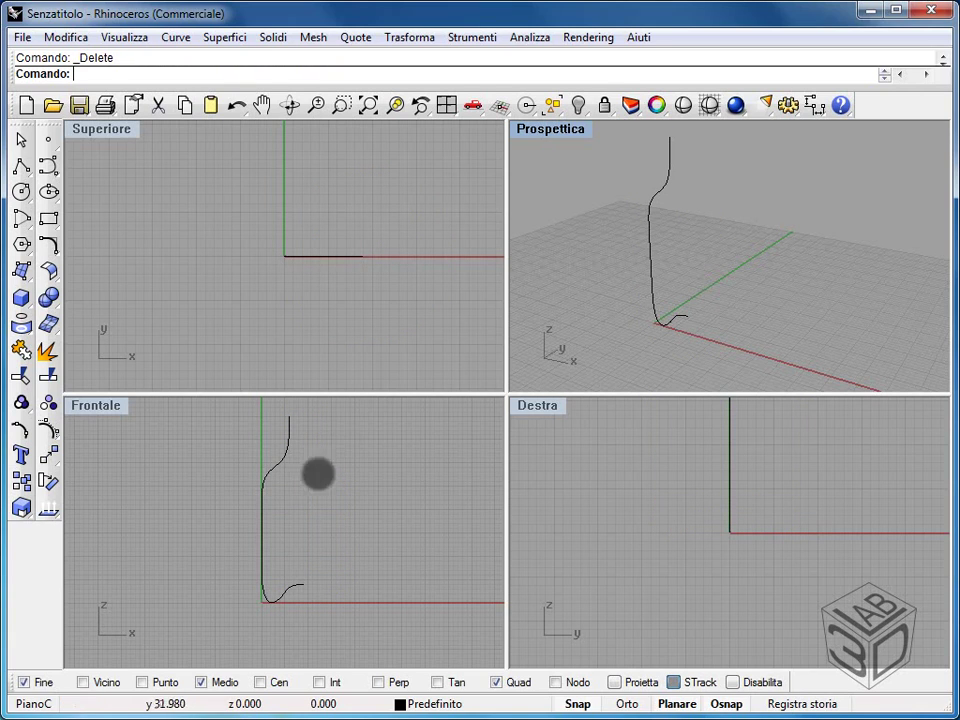
In the maximized front view, draw a horizontal line about 26 units long from (-10, 8) across the lower part of the profile
double_click(111, 407)
scroll(474, 440, "up", 2)
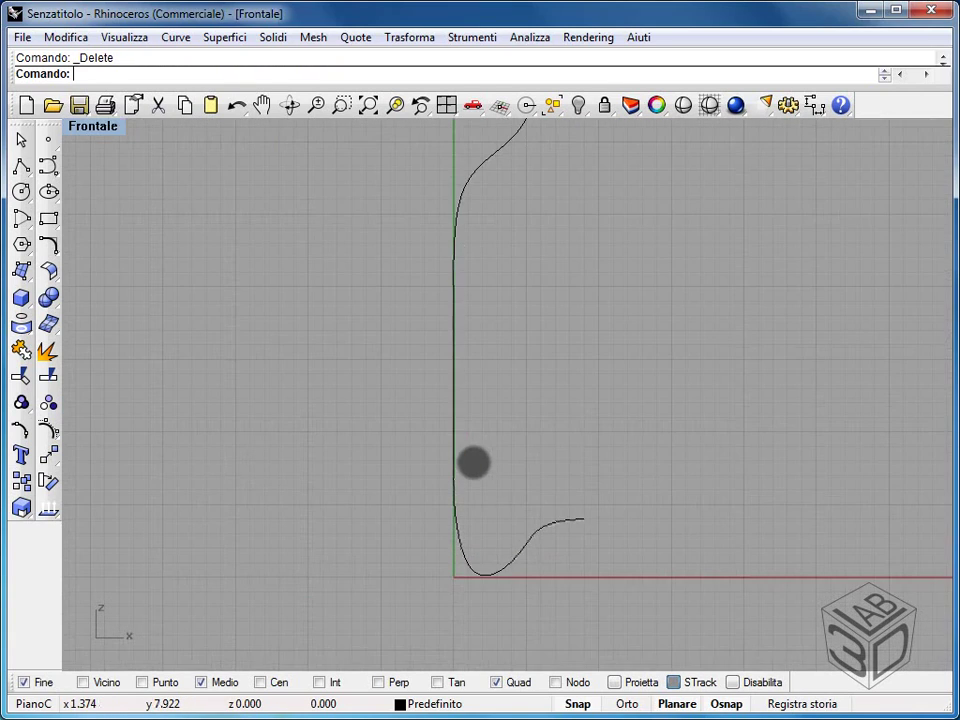
scroll(456, 484, "down", 2)
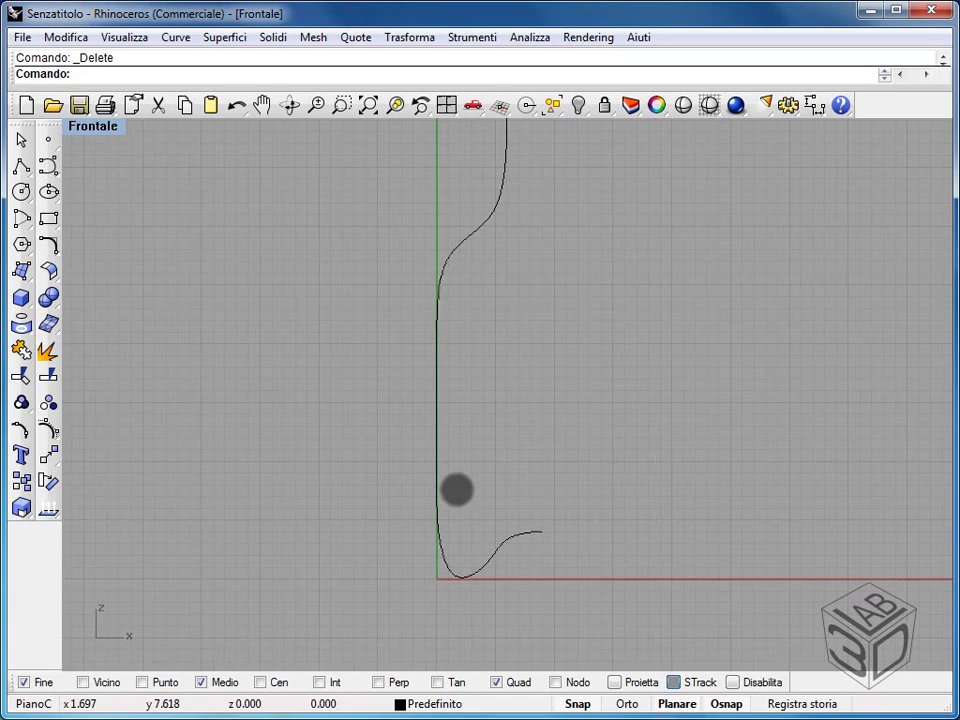
scroll(456, 489, "down", 1)
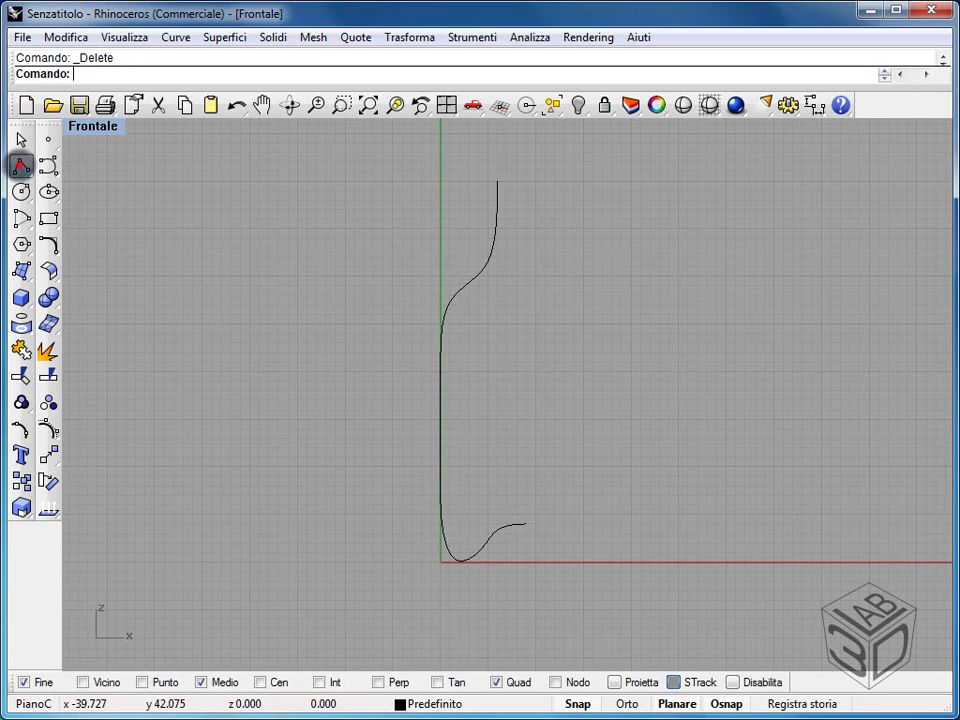
left_click(21, 165)
left_click(345, 486)
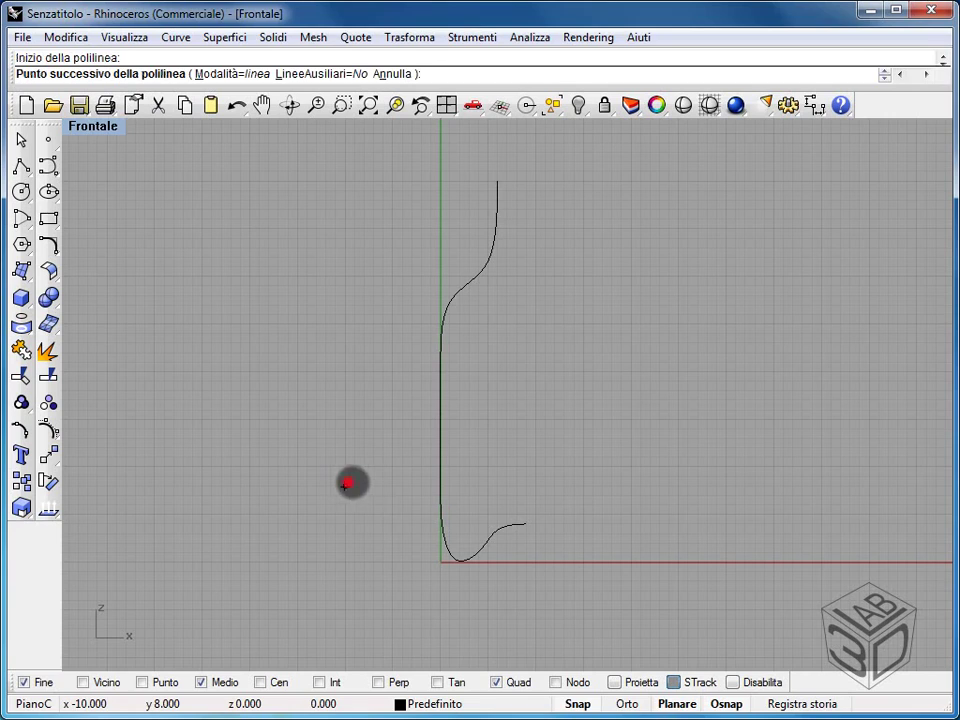
left_click(592, 486)
right_click(605, 492)
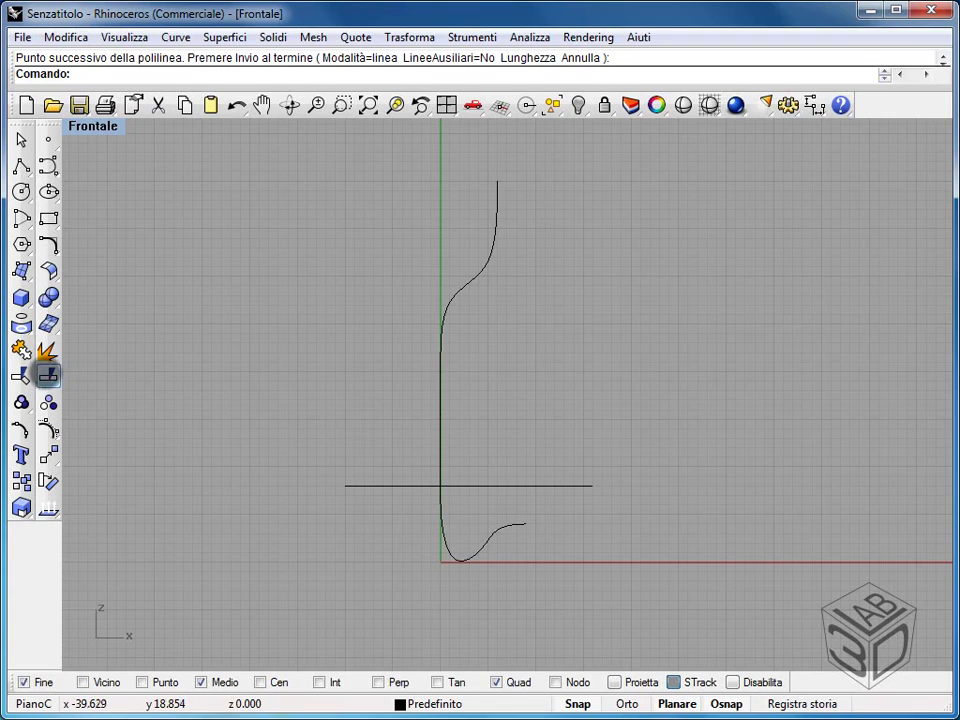
Split the profile curve with the horizontal line into an upper and a lower segment, and delete the cutting line
left_click(47, 374)
left_click(439, 465)
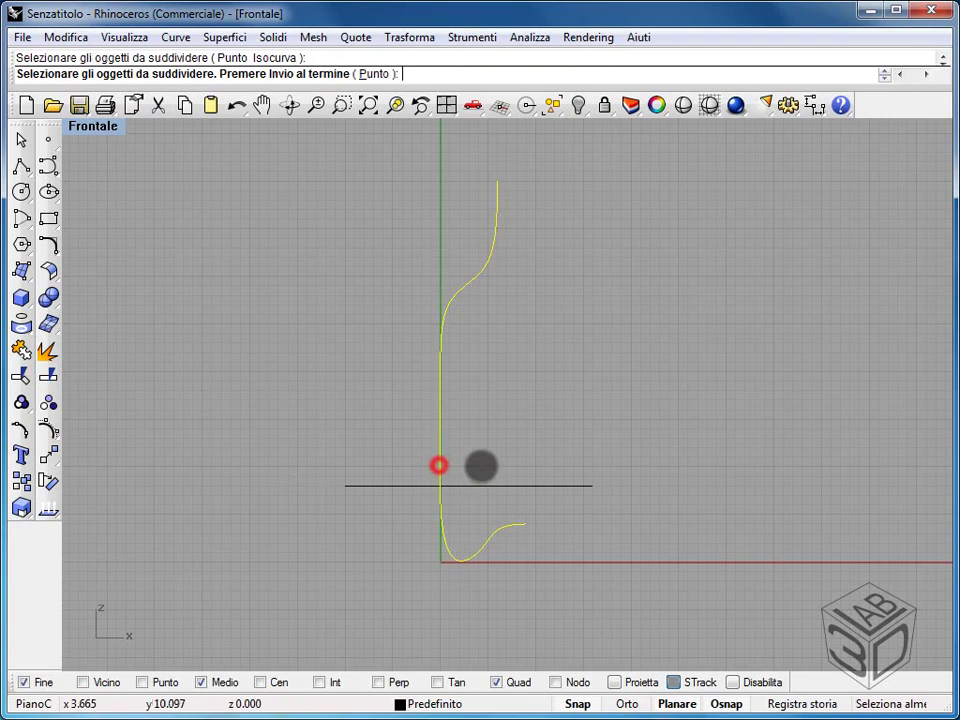
right_click(486, 461)
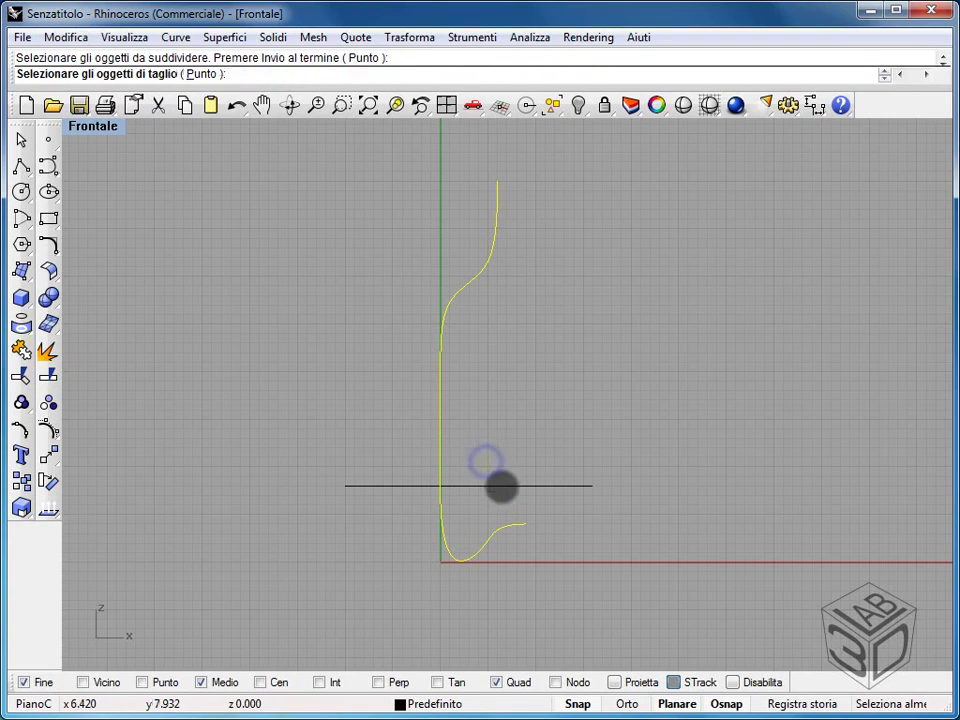
left_click(499, 486)
right_click(503, 472)
left_click(443, 456)
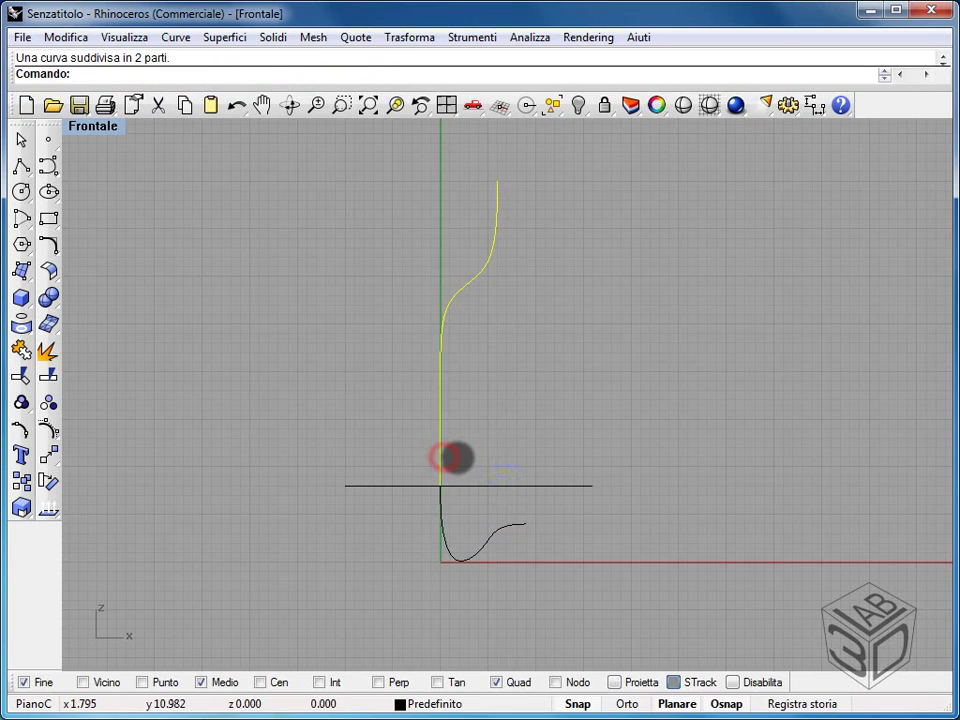
left_click(456, 457)
left_click(440, 530)
left_click(456, 521)
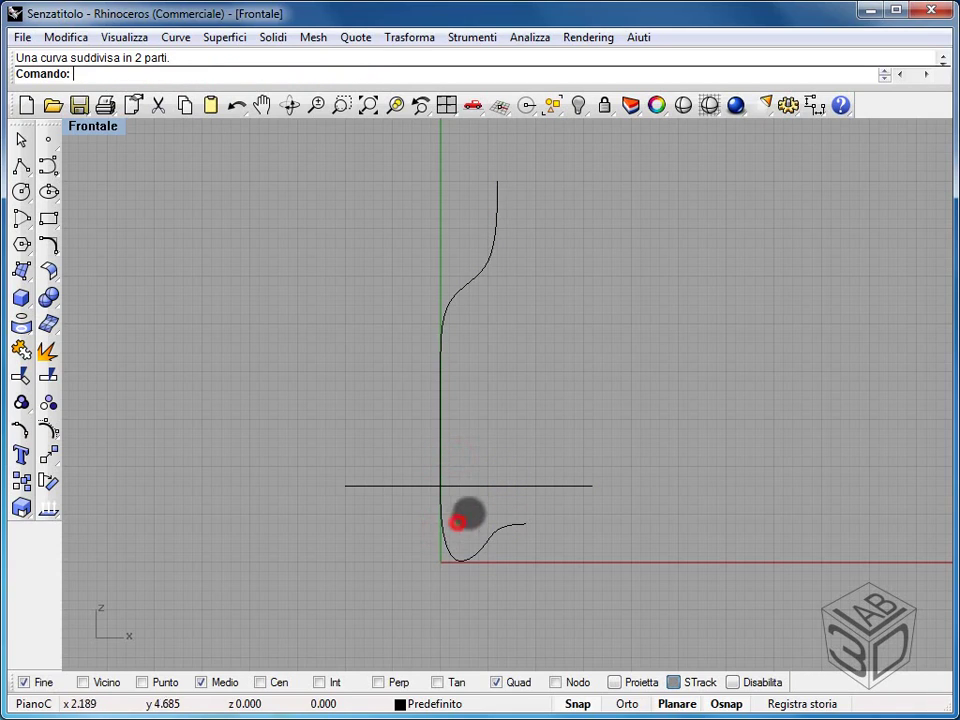
left_click(487, 487)
key("Delete")
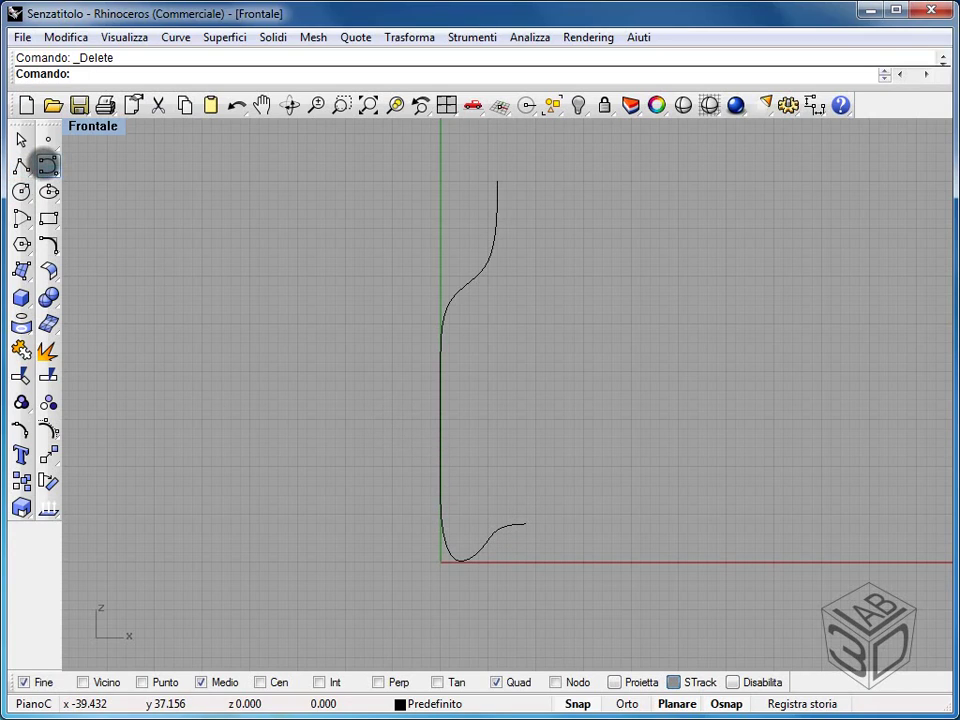
Draw a control-point curve from the split point at (0, 8), with a control point at (0, 3), to the inner endpoint of the lower profile
left_click(47, 165)
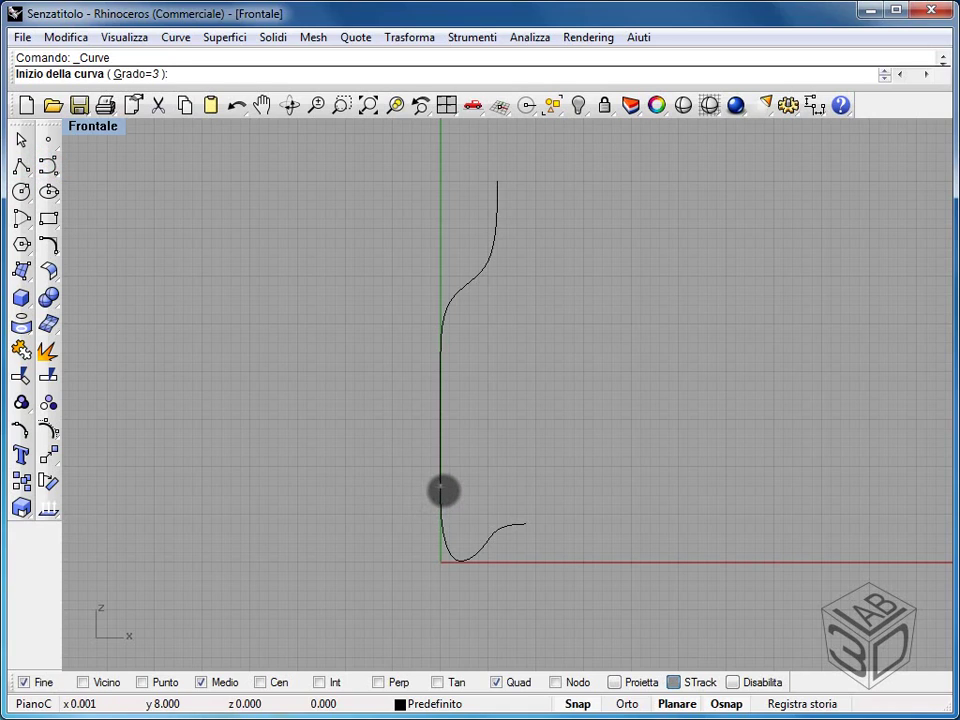
left_click(441, 487)
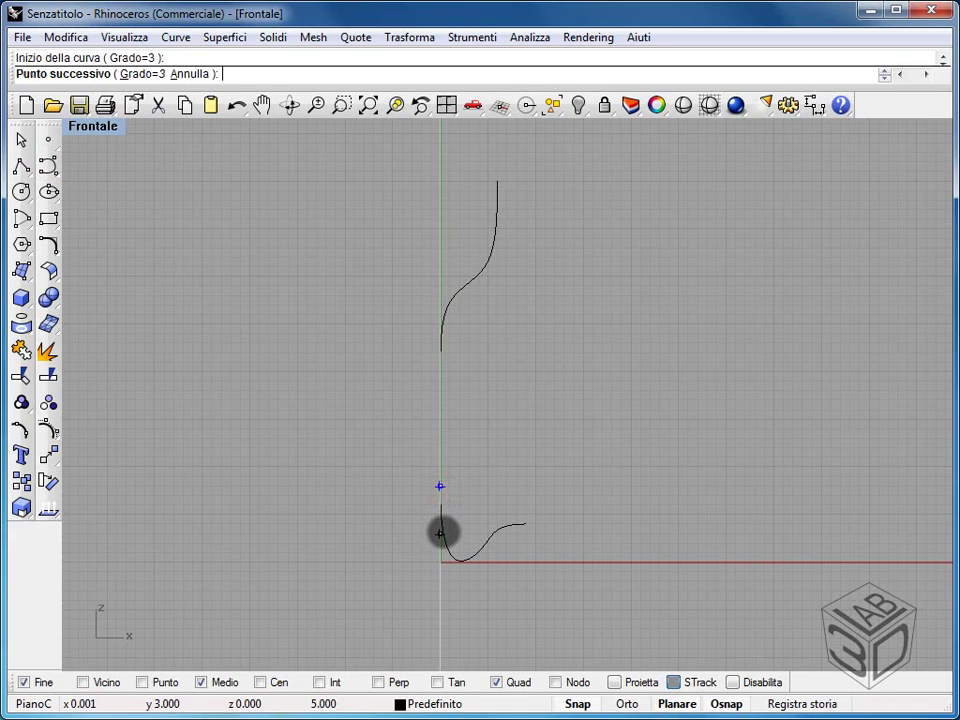
left_click(440, 533)
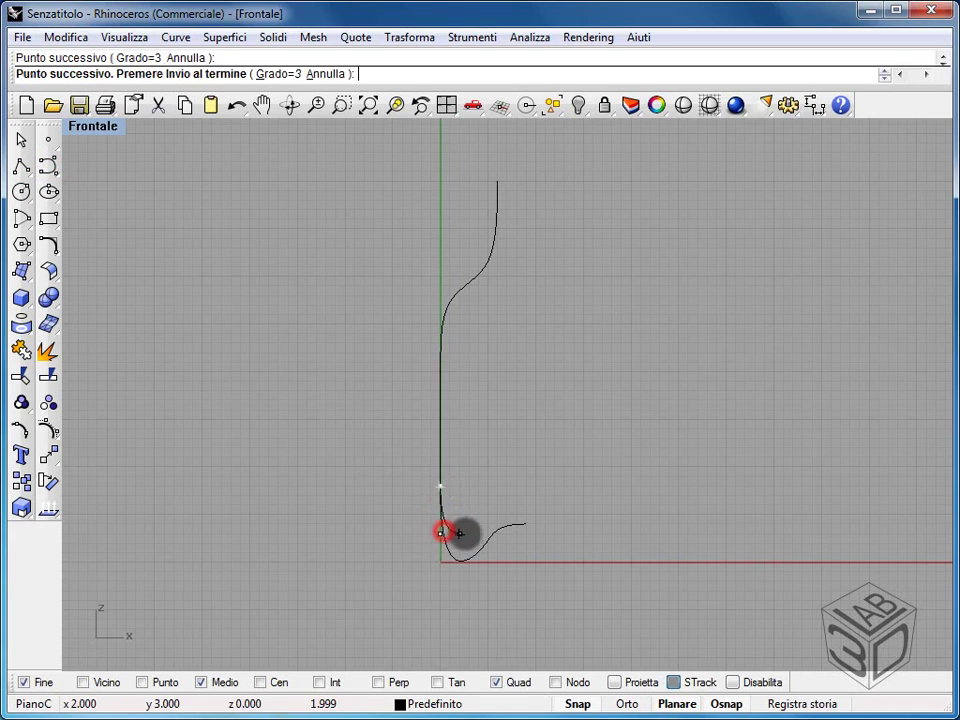
left_click(525, 523)
right_click(540, 546)
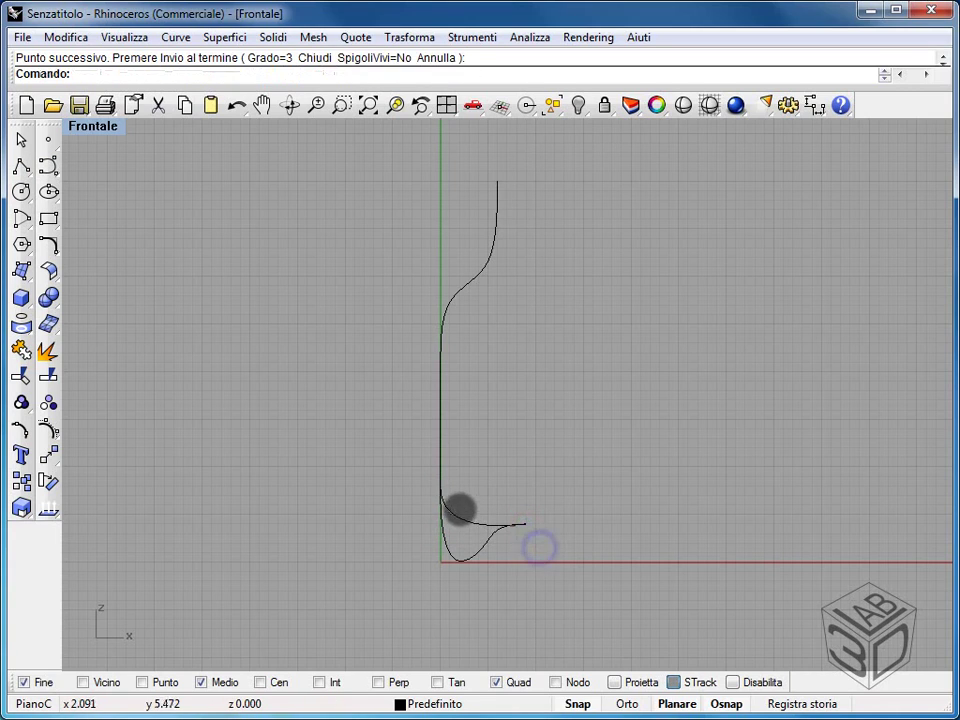
scroll(473, 518, "up", 5)
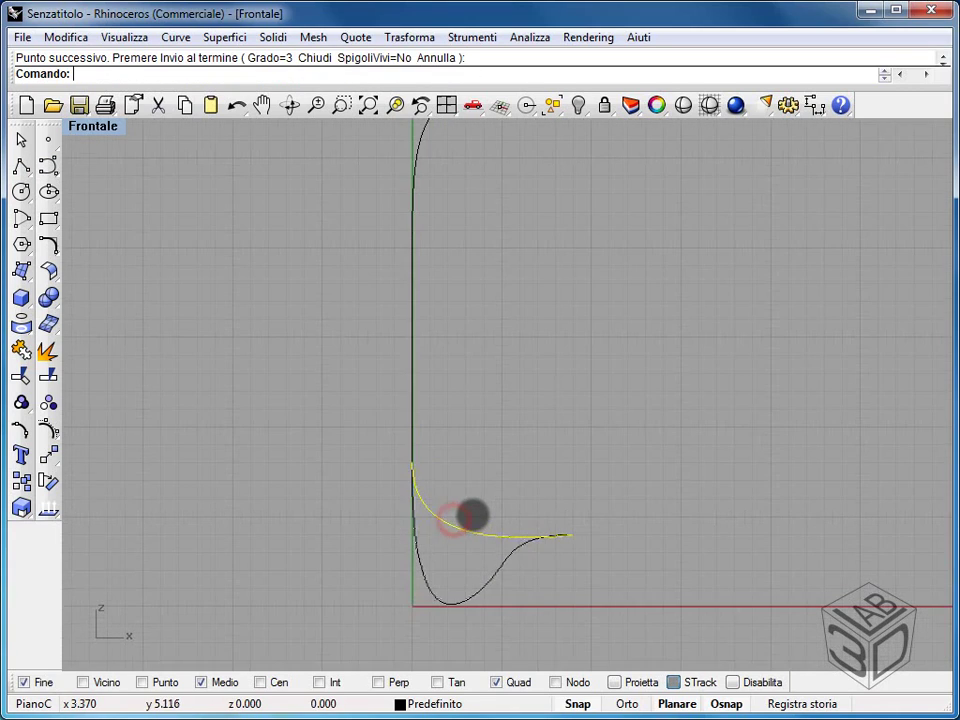
scroll(473, 517, "down", 1)
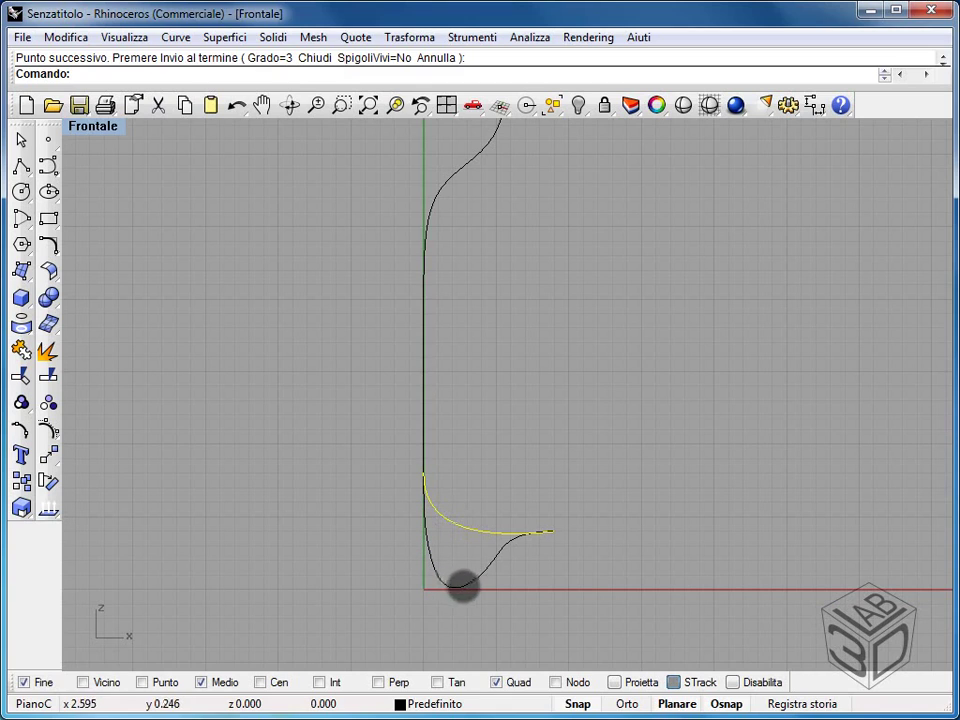
scroll(589, 523, "down", 2)
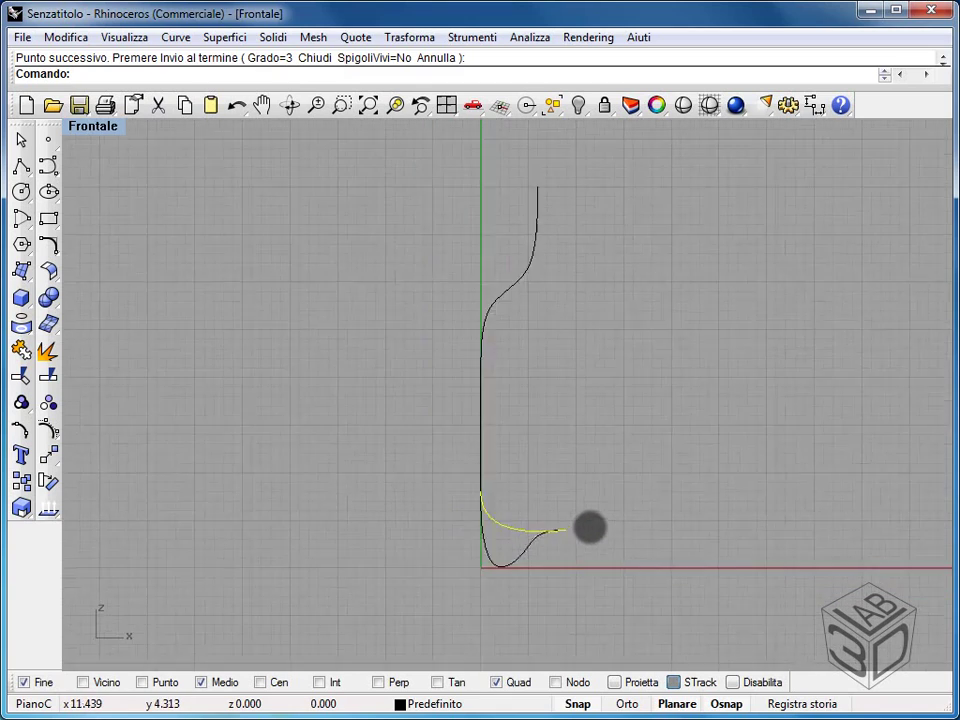
right_click(584, 493)
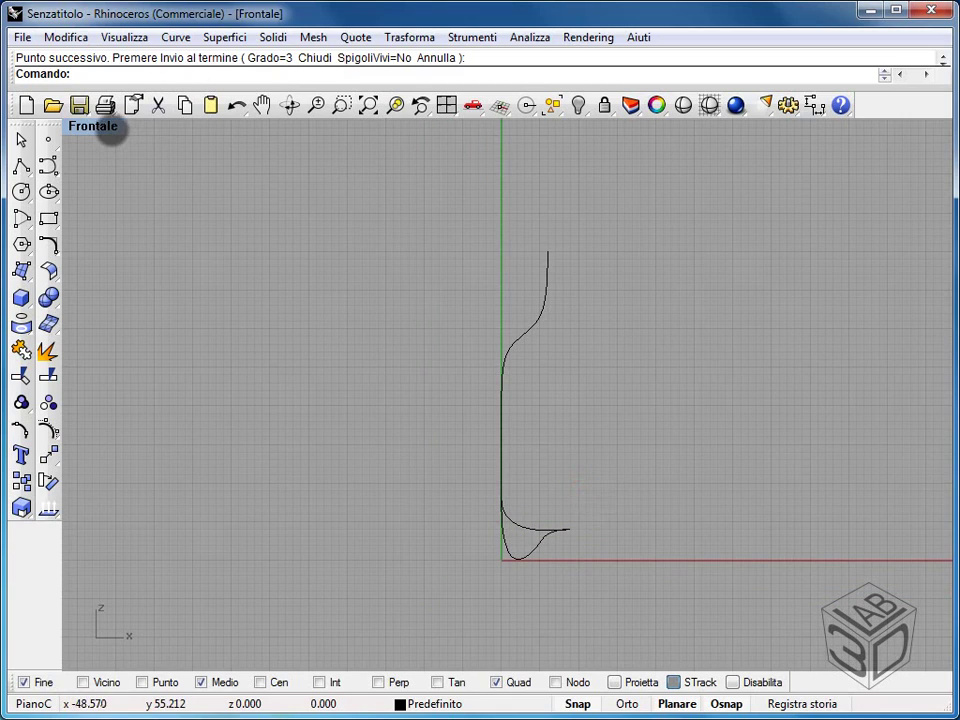
In the maximized perspective view, rotate the newly drawn curve 36° about its inner endpoint at the bottle's centre
double_click(108, 132)
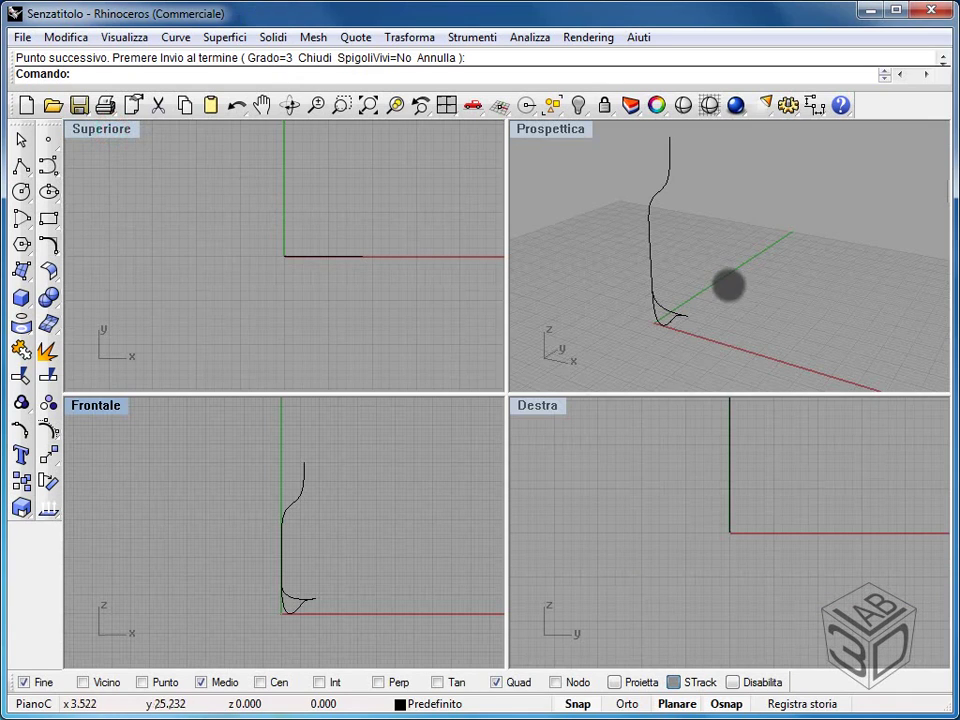
right_click_drag(726, 285, 710, 300)
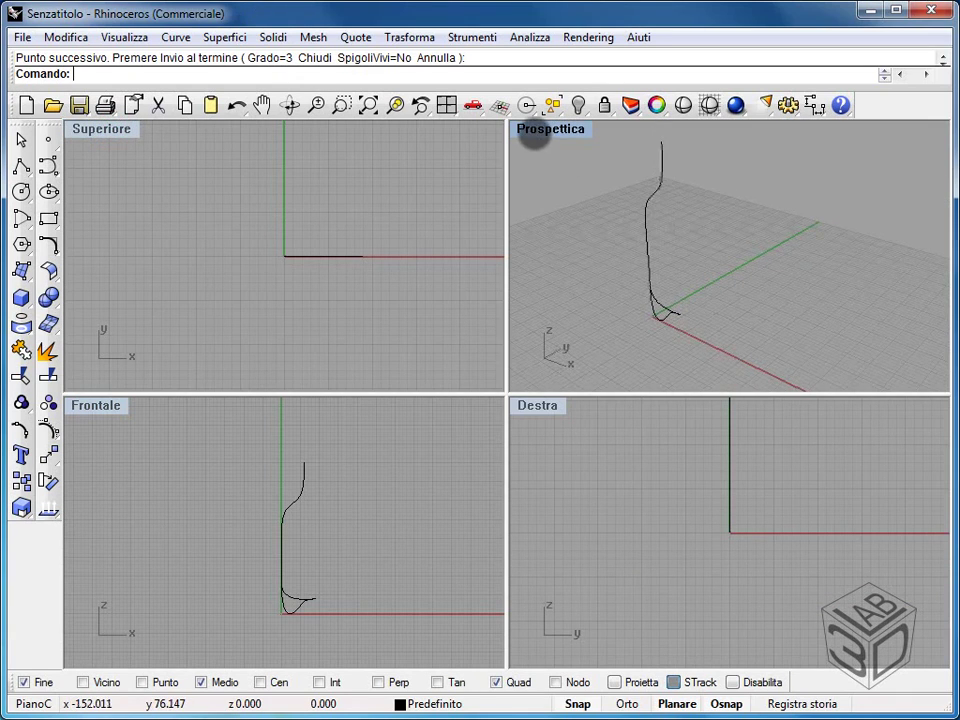
double_click(533, 133)
right_click_drag(489, 320, 553, 506)
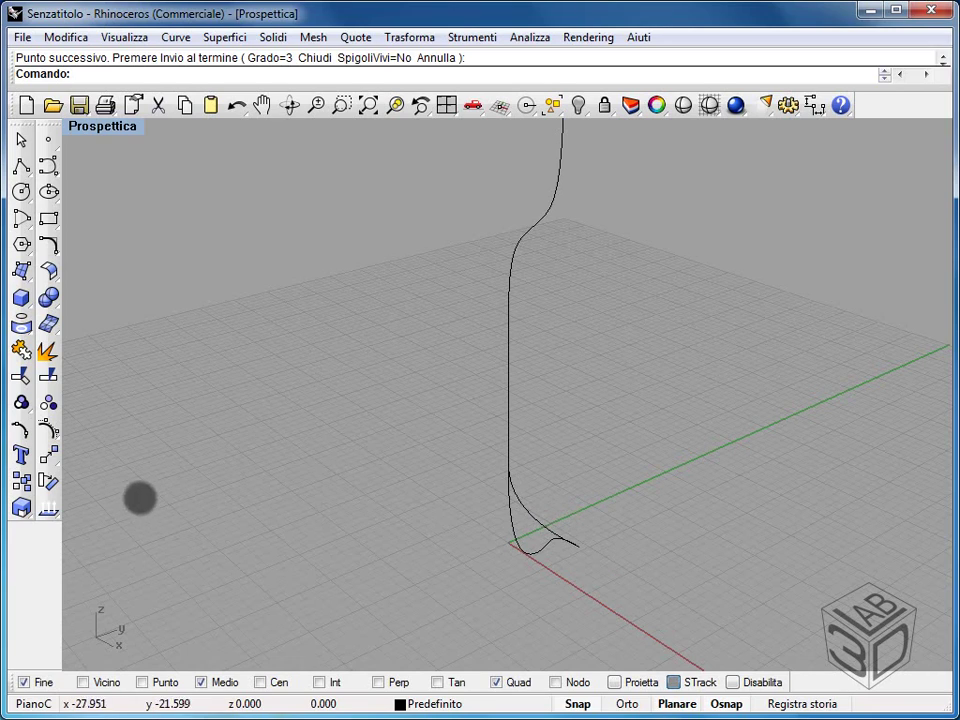
left_click(47, 481)
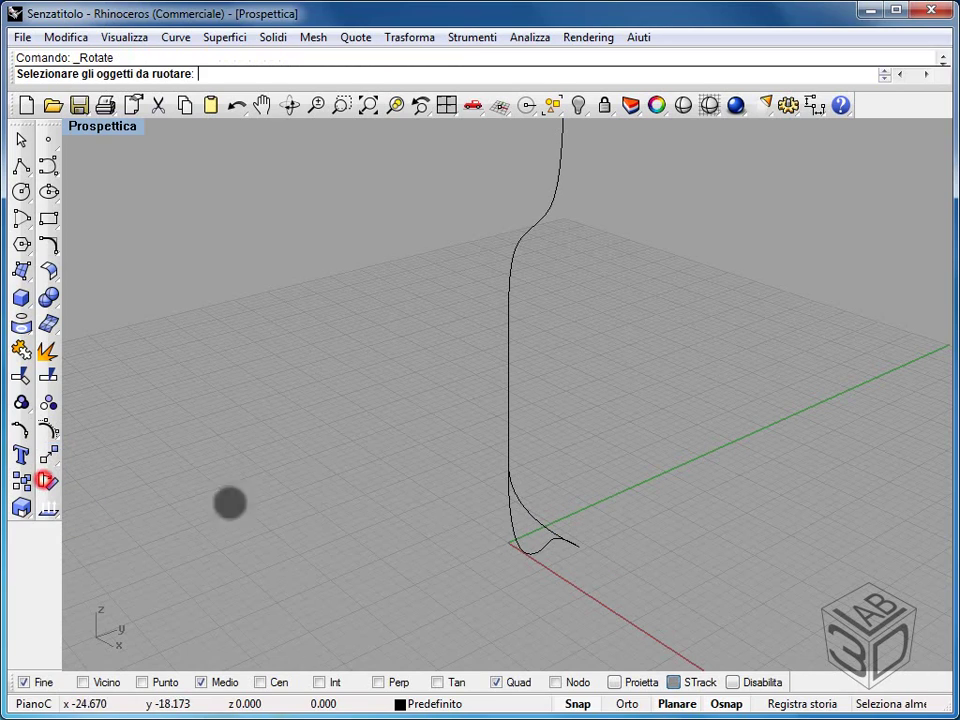
left_click(523, 506)
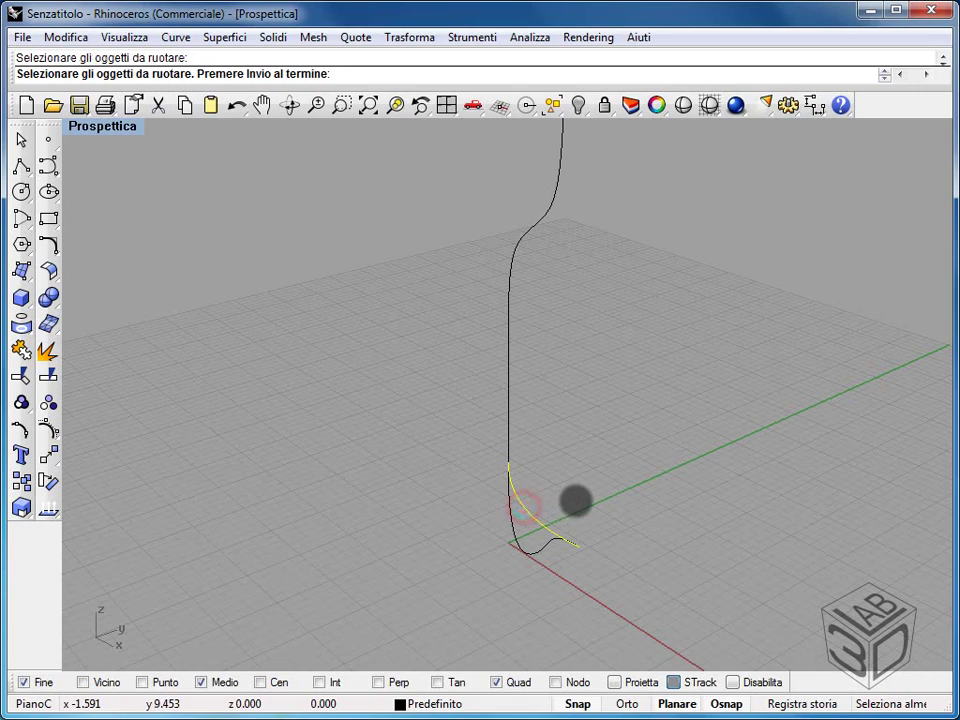
right_click(575, 500)
left_click(580, 546)
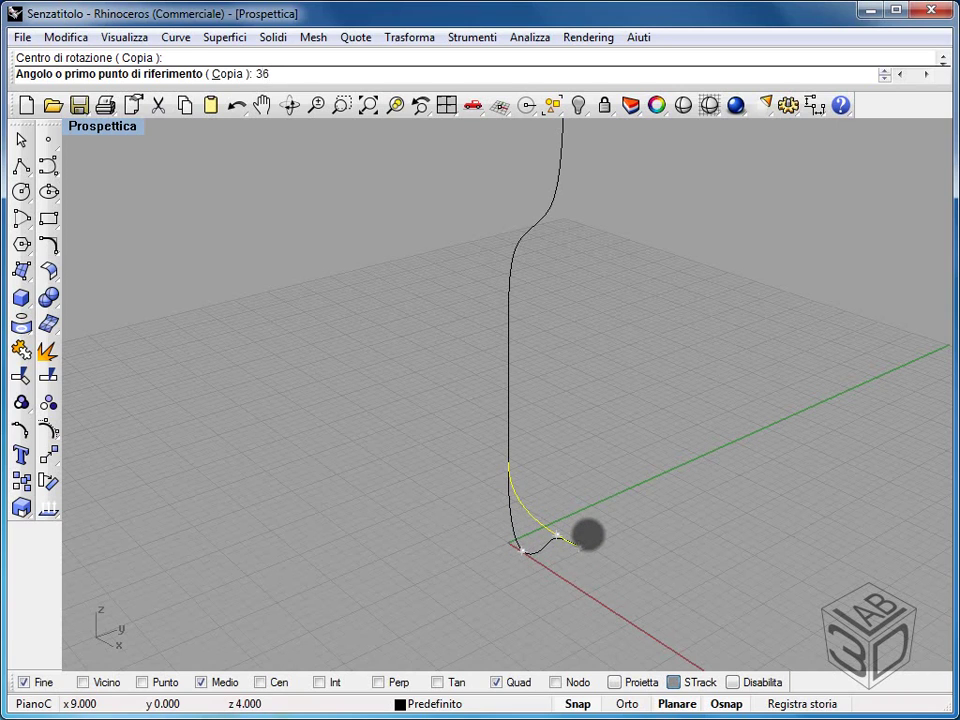
key("Return")
Rotate a copy of the original lower profile segment 72° about the same inner endpoint, keeping the original
mouse_move(586, 532)
right_mouse_down()
mouse_move(465, 555)
mouse_move(431, 546)
mouse_move(585, 534)
mouse_move(607, 543)
mouse_move(573, 530)
right_mouse_up()
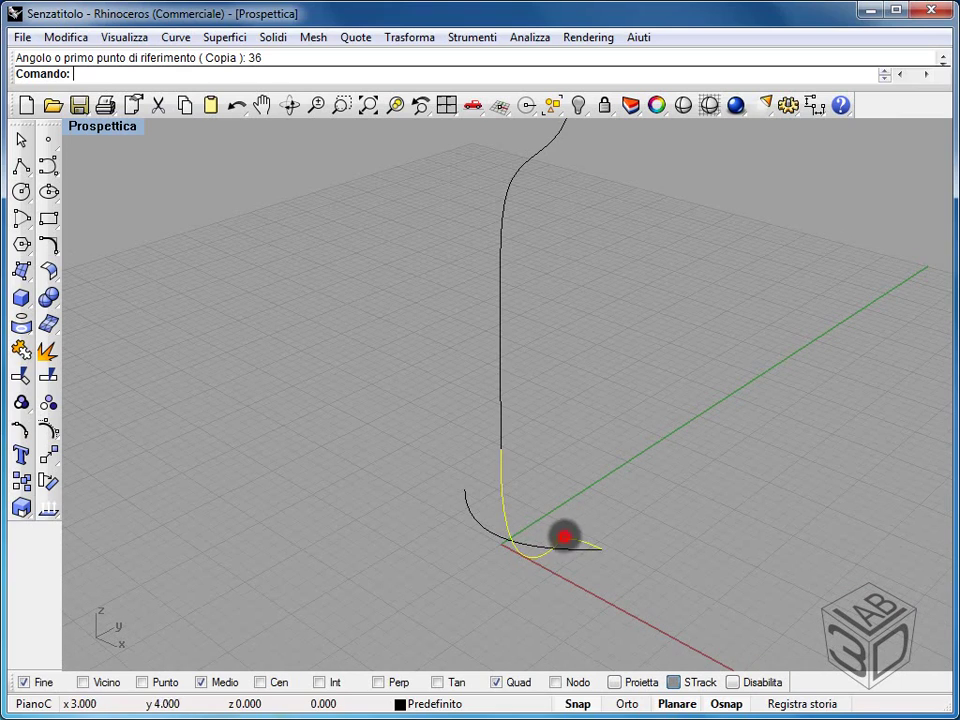
right_click(600, 498)
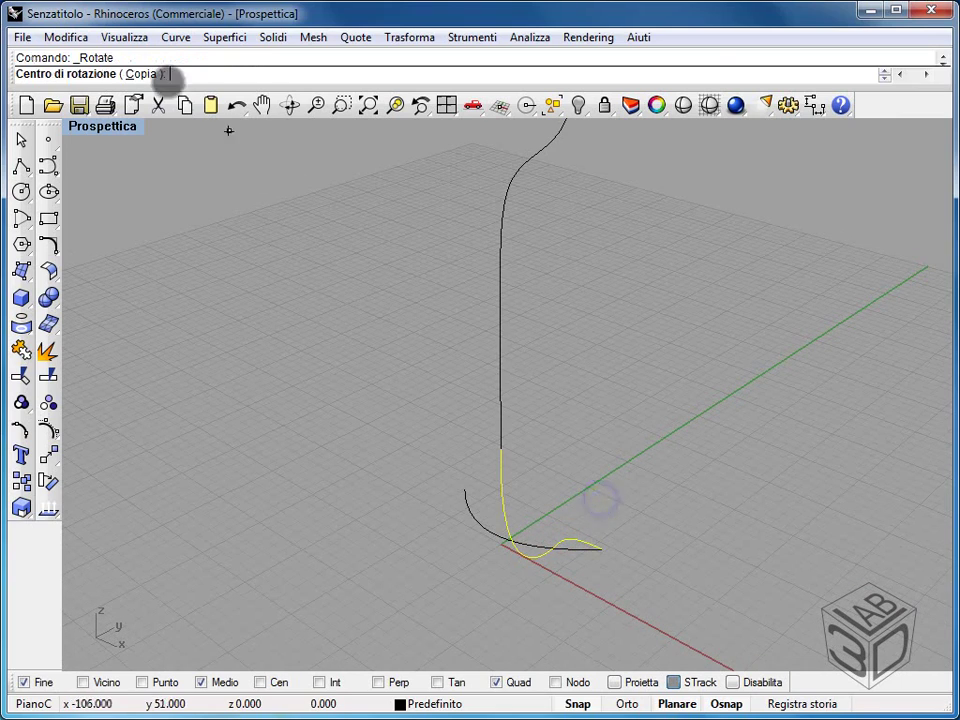
left_click(137, 75)
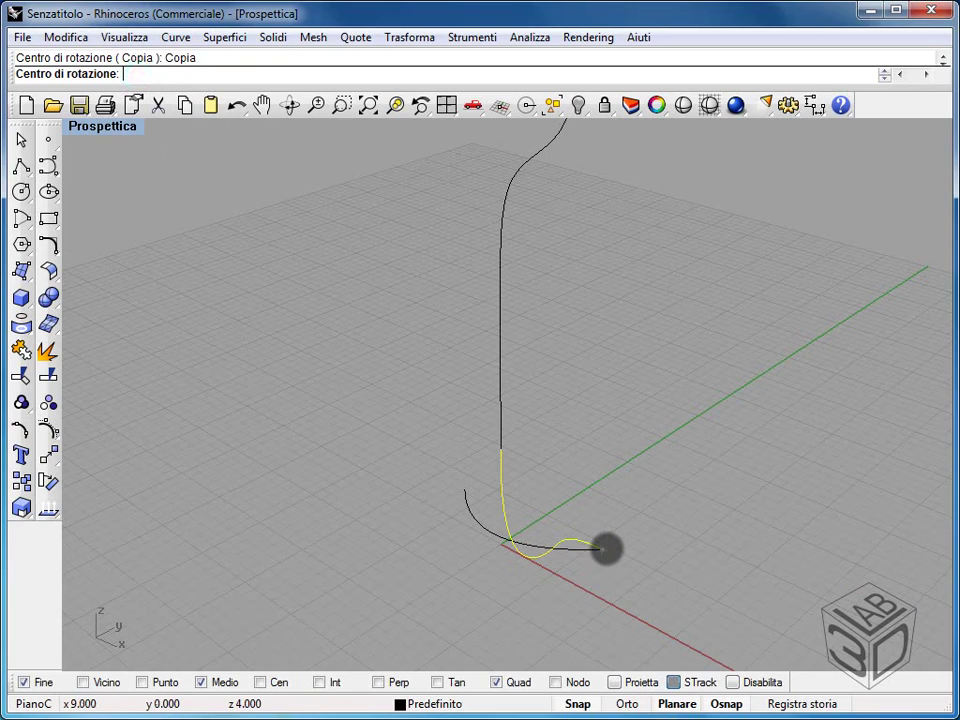
left_click(603, 548)
type("72")
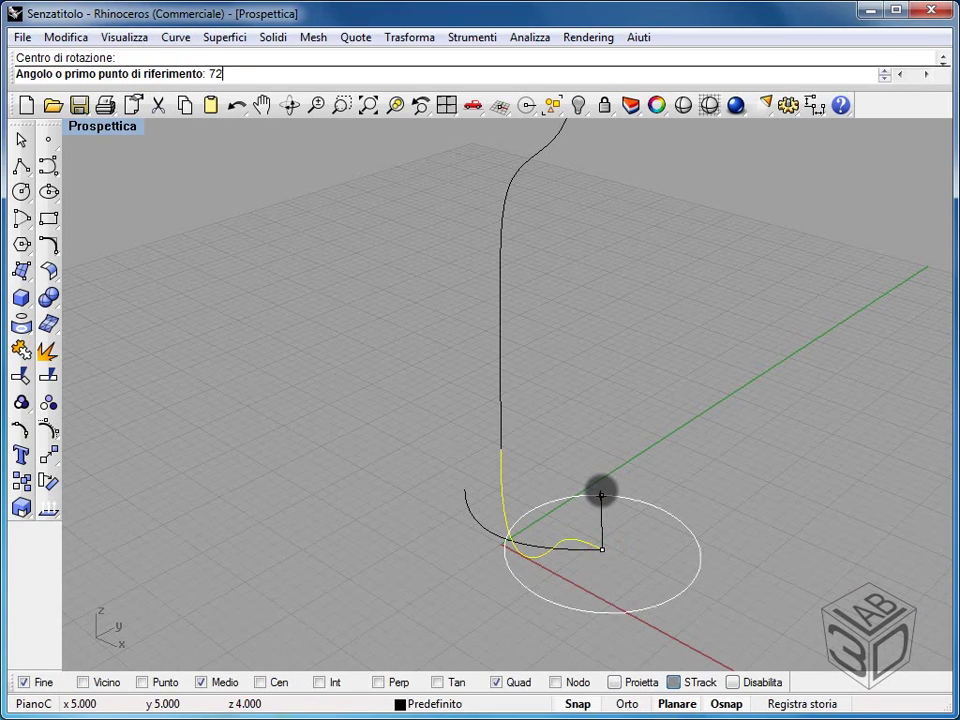
key("Return")
right_click(601, 495)
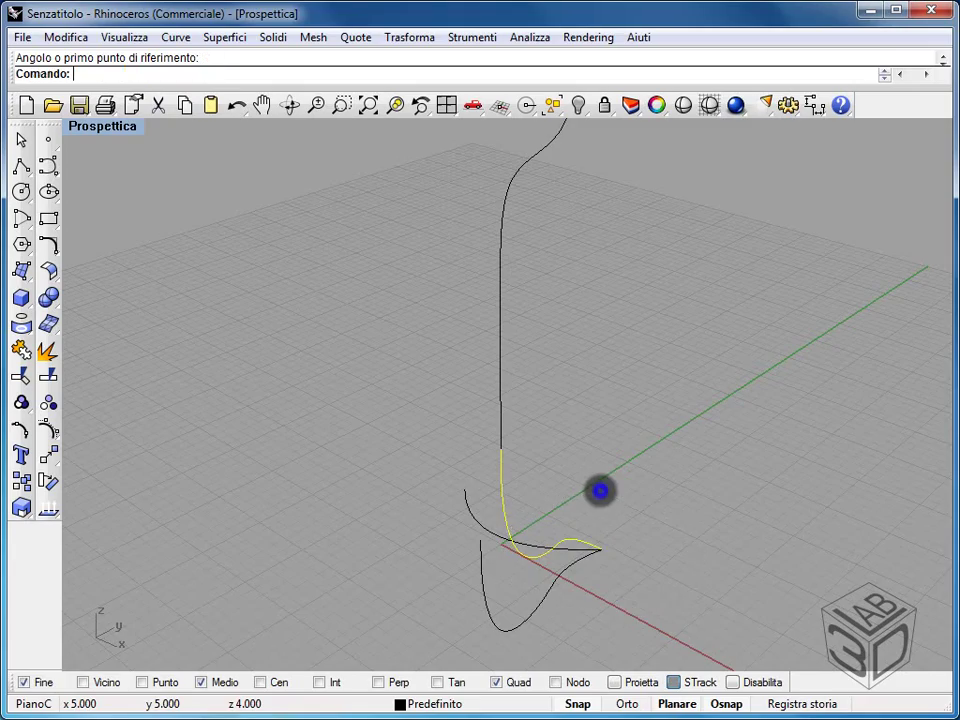
right_click_drag(600, 489, 628, 512)
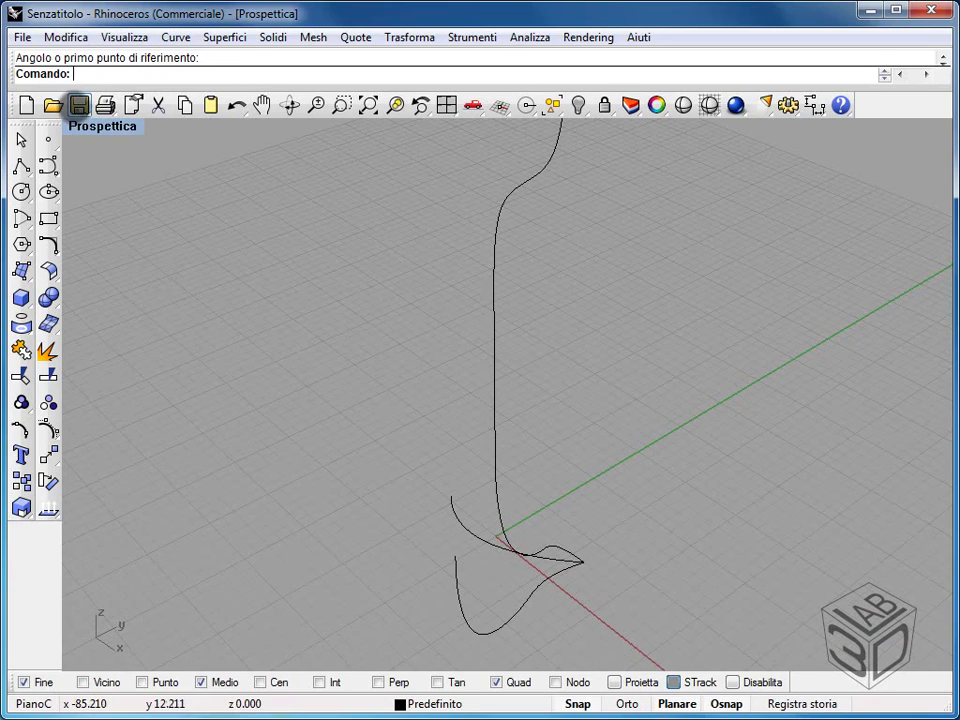
Save the model on the Desktop as a Rhino 4 3D model, with a file name beginning "bottiglia prima"
left_click(79, 104)
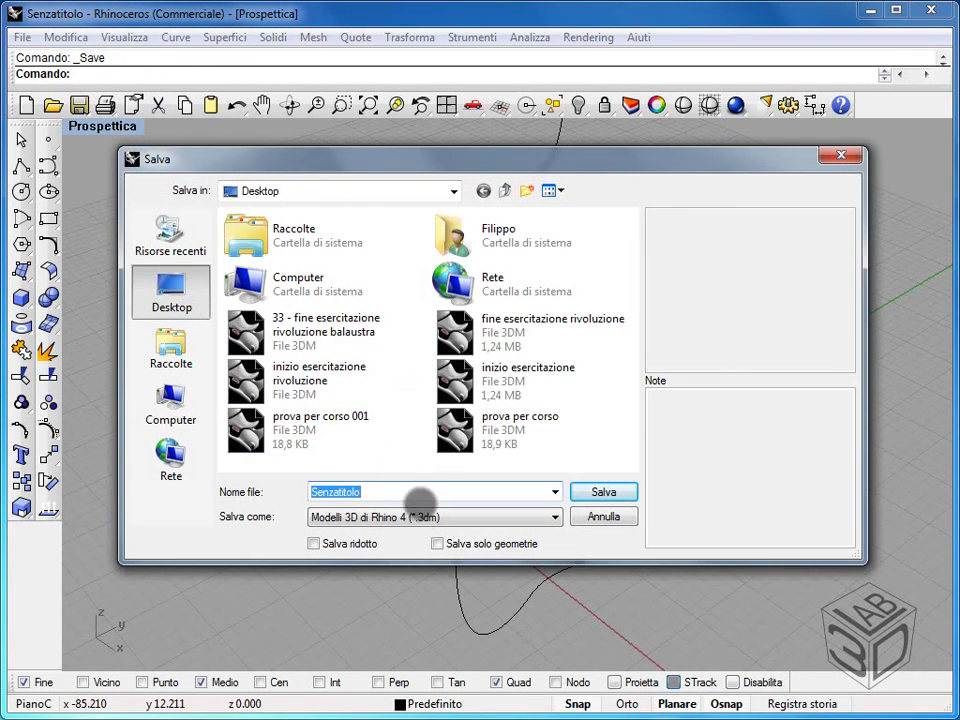
type("bottiglia prima")
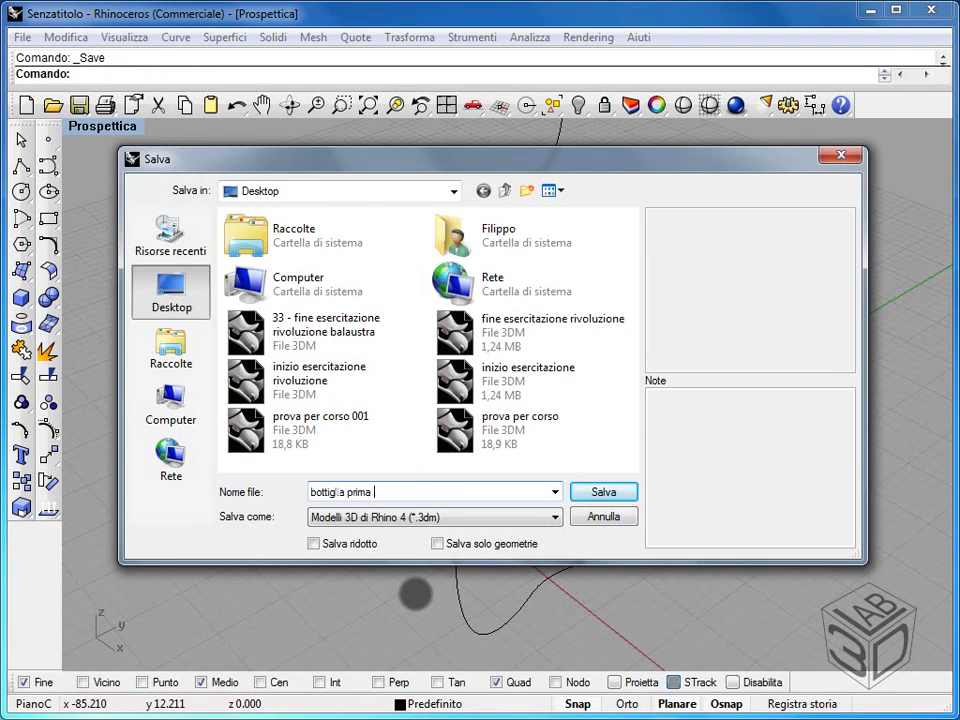